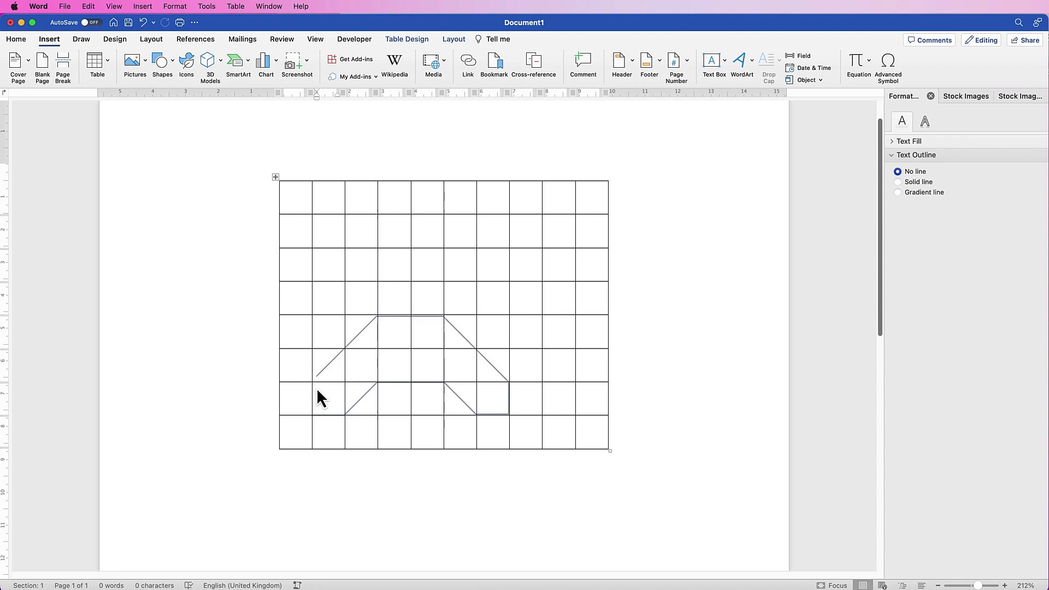
- Preview closing, widening, flipping and repositioning the black freeform chevron shapes
{"action": "left_click", "coordinate": [316, 377]}
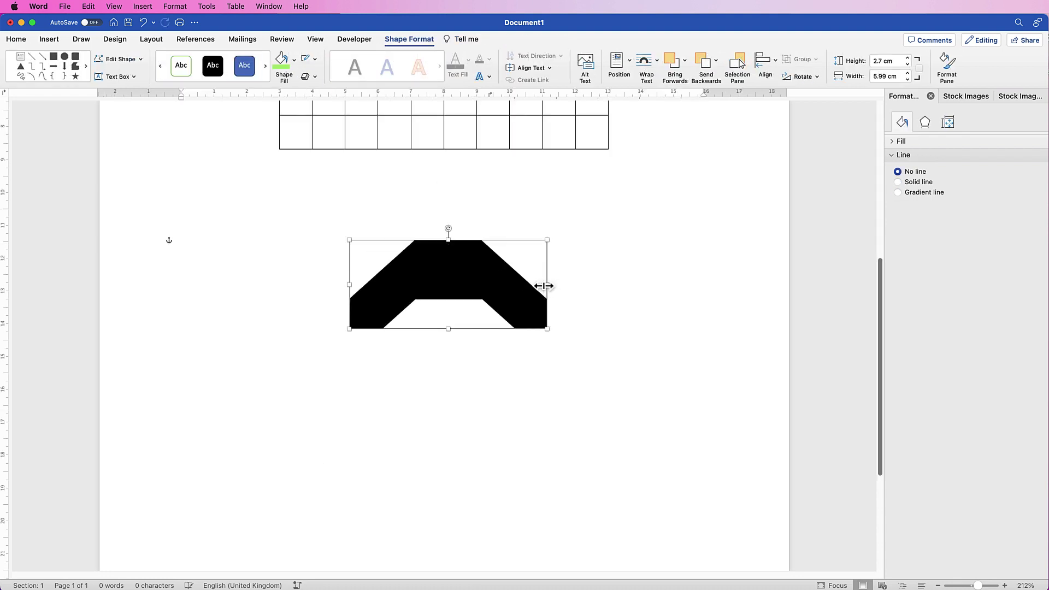
{"action": "left_click_drag", "start_coordinate": [545, 286], "coordinate": [563, 290]}
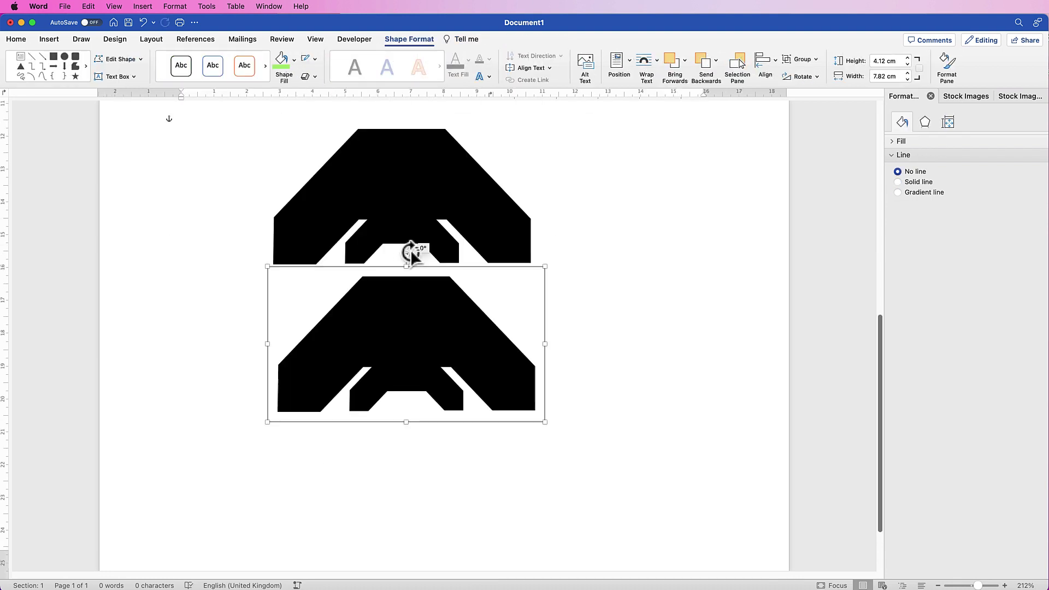
{"action": "left_click_drag", "start_coordinate": [412, 251], "coordinate": [440, 386]}
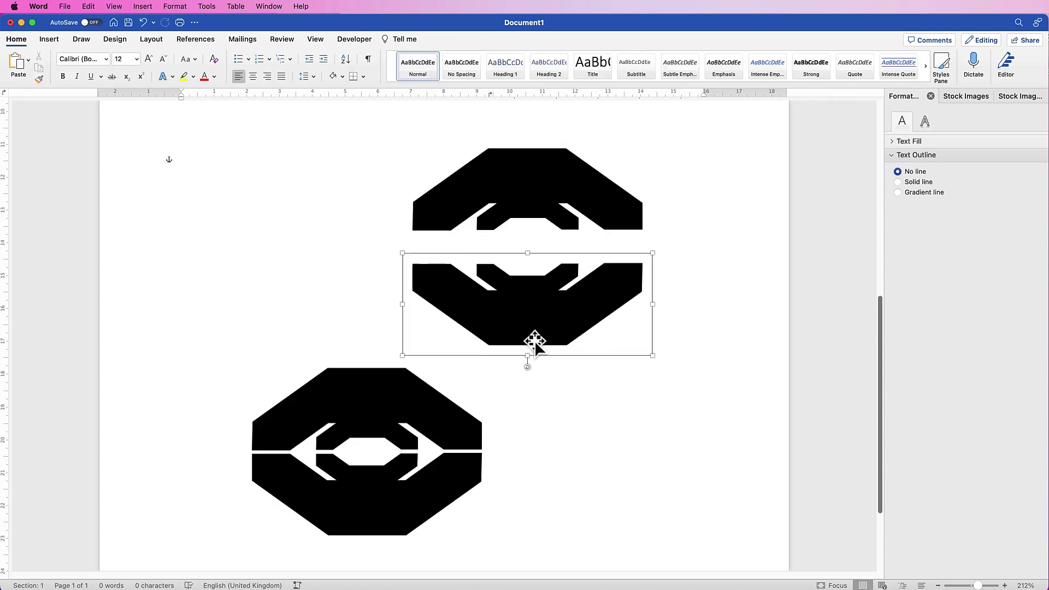
{"action": "left_click_drag", "start_coordinate": [533, 344], "coordinate": [538, 207]}
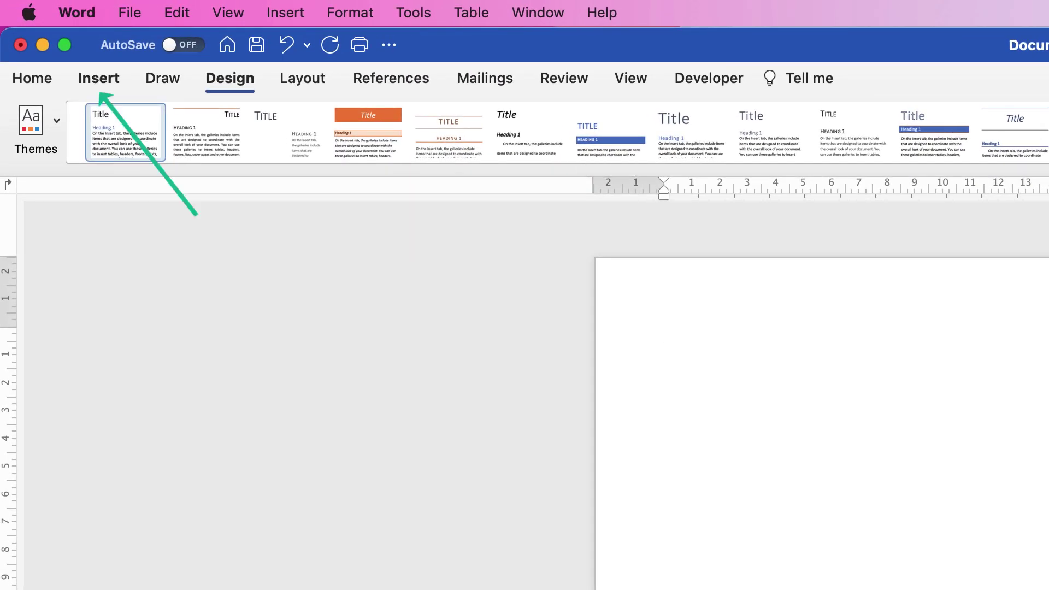
- Insert a 10-column by 8-row table, select the whole table, and show its Layout cell size settings
{"action": "left_click", "coordinate": [98, 78]}
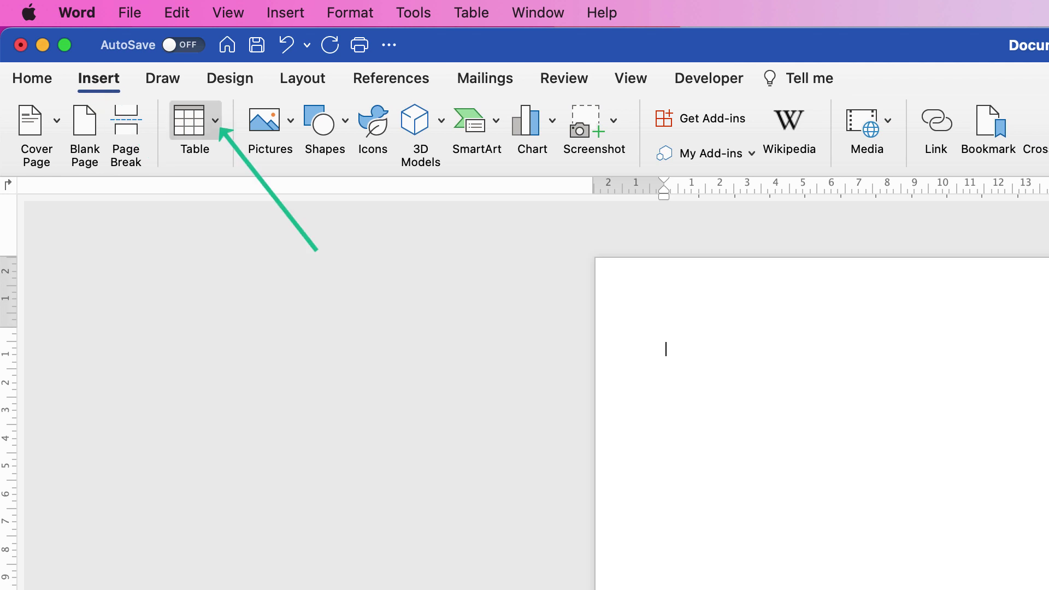
{"action": "left_click", "coordinate": [215, 121]}
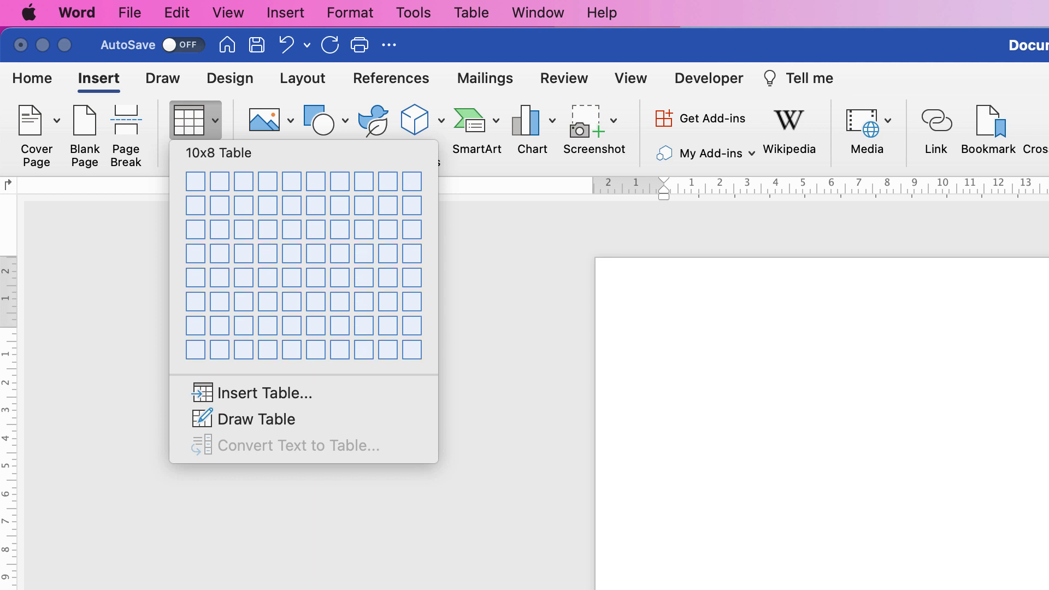
{"action": "left_click", "coordinate": [412, 349]}
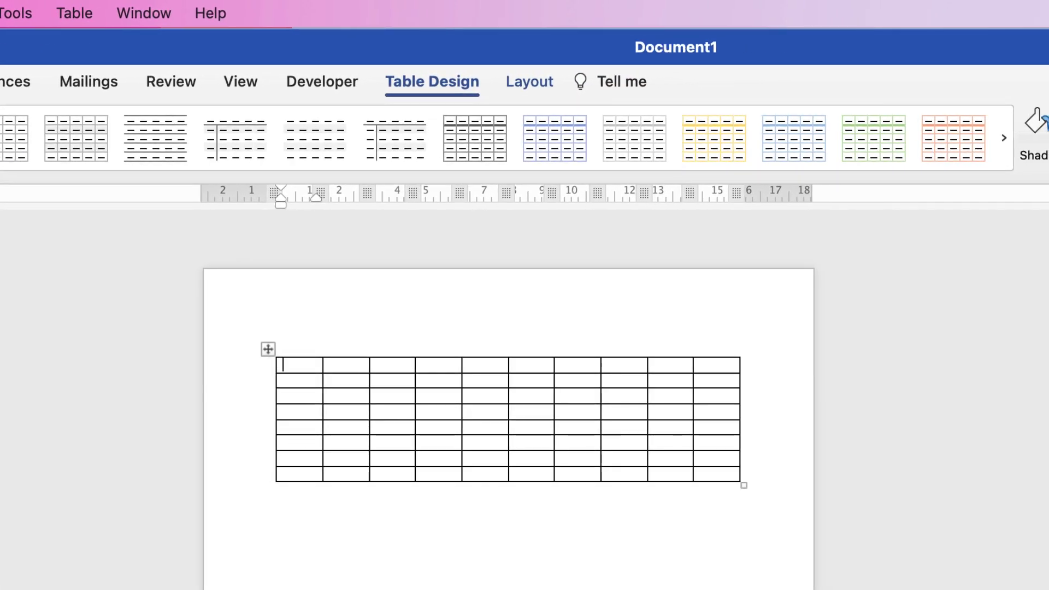
{"action": "left_click", "coordinate": [268, 349]}
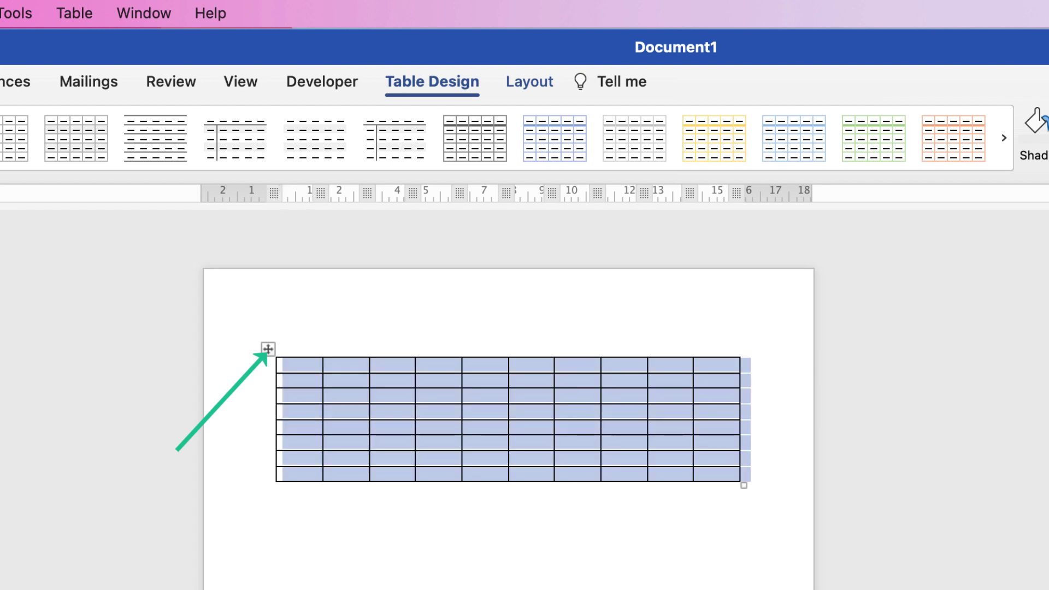
{"action": "left_click", "coordinate": [530, 82]}
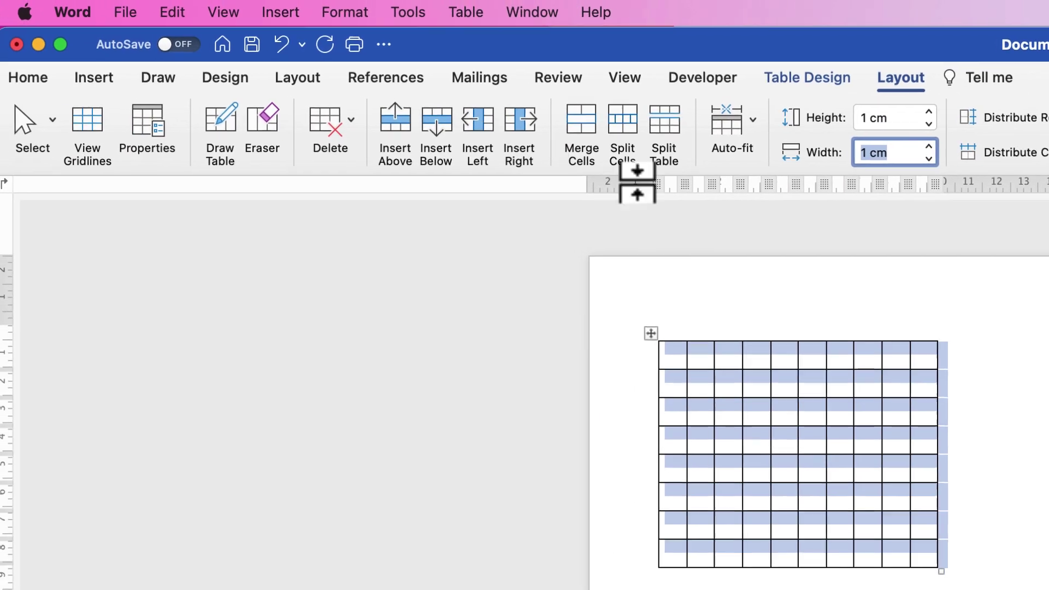
- Centre the 1 cm square-celled table on the page and deselect it
{"action": "left_click", "coordinate": [31, 81]}
{"action": "left_click", "coordinate": [505, 154]}
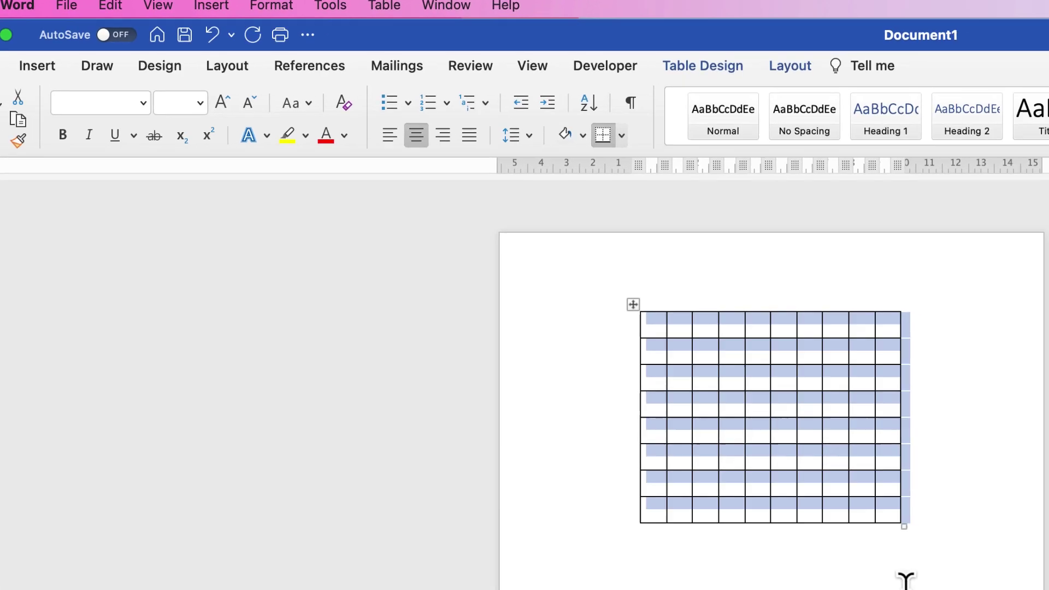
{"action": "left_click", "coordinate": [905, 579]}
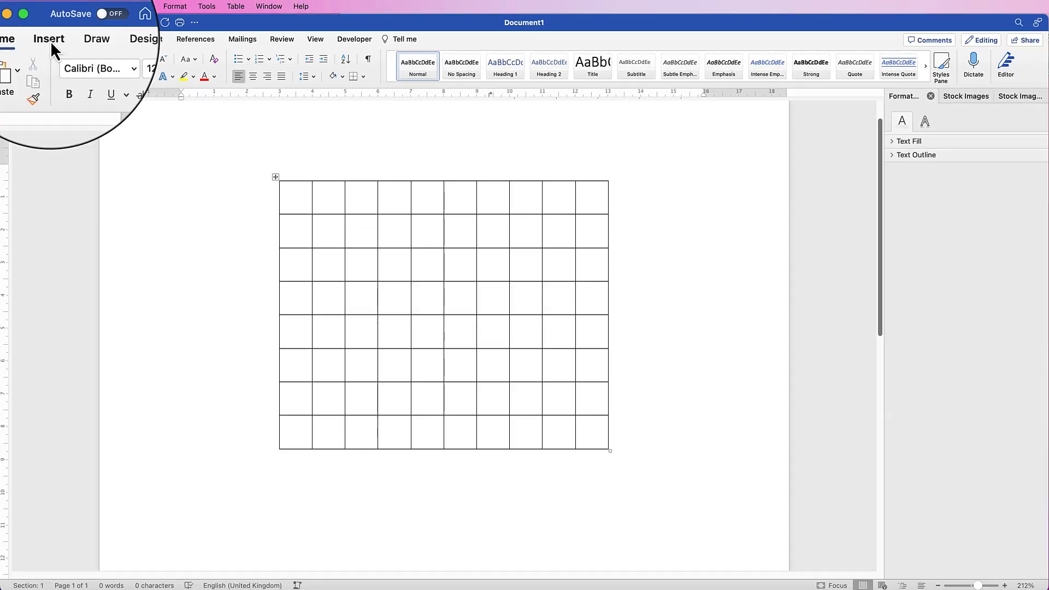
- Trace a freeform chevron along the grid corners and drag it onto the table's upper-left cells
{"action": "left_click", "coordinate": [51, 40]}
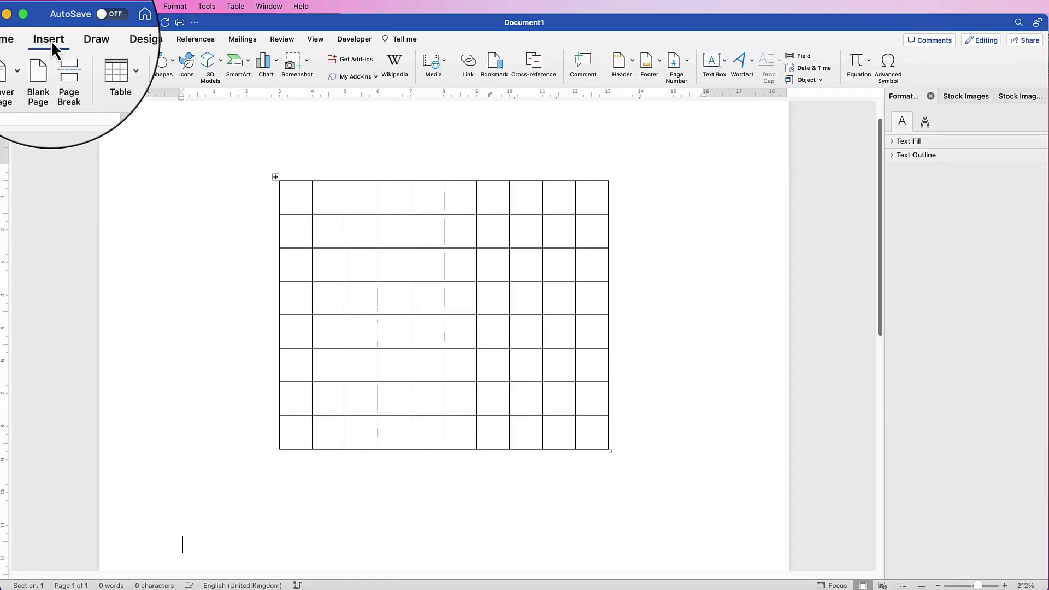
{"action": "left_click", "coordinate": [174, 63]}
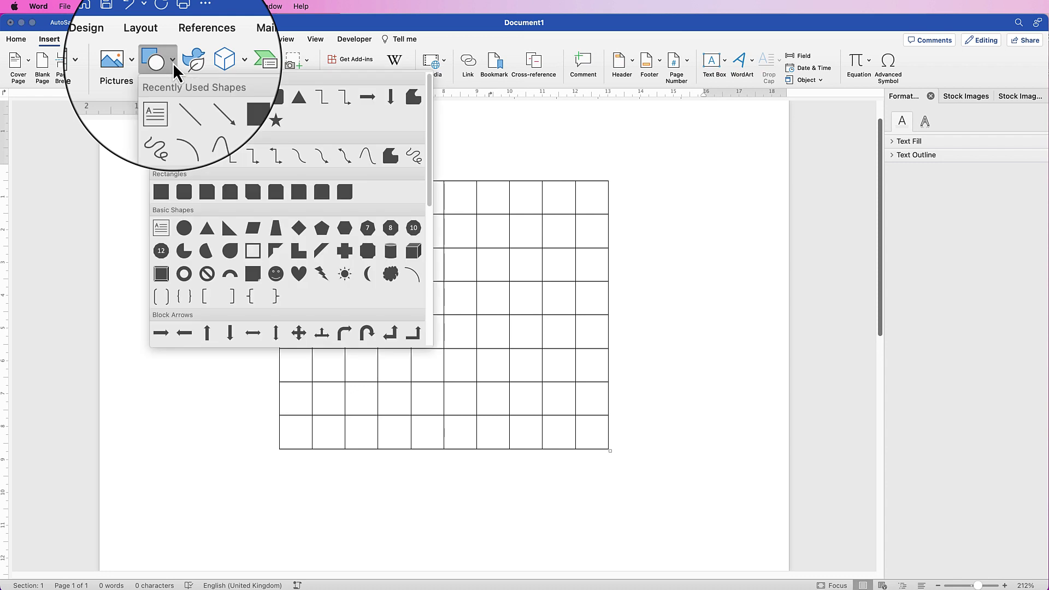
{"action": "left_click", "coordinate": [388, 159]}
{"action": "left_click", "coordinate": [312, 415]}
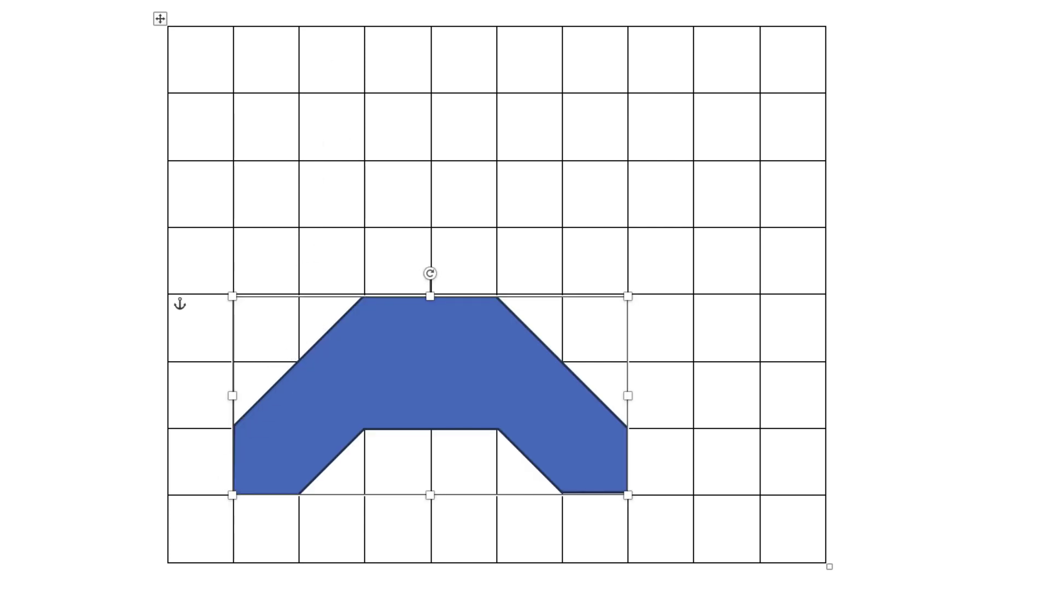
{"action": "left_click_drag", "start_coordinate": [465, 350], "coordinate": [742, 589]}
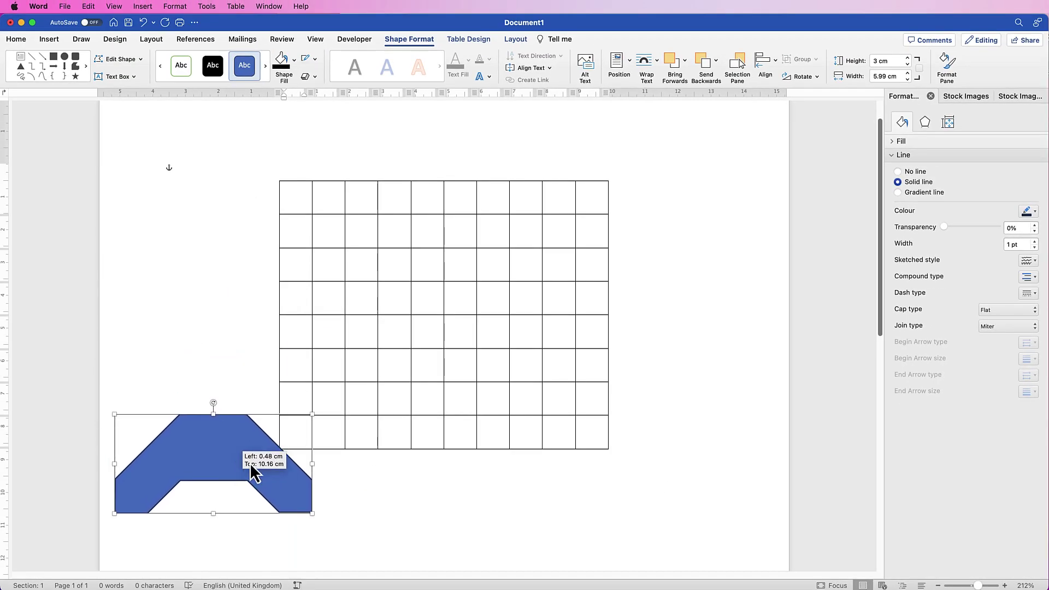
{"action": "left_click_drag", "start_coordinate": [566, 520], "coordinate": [349, 304]}
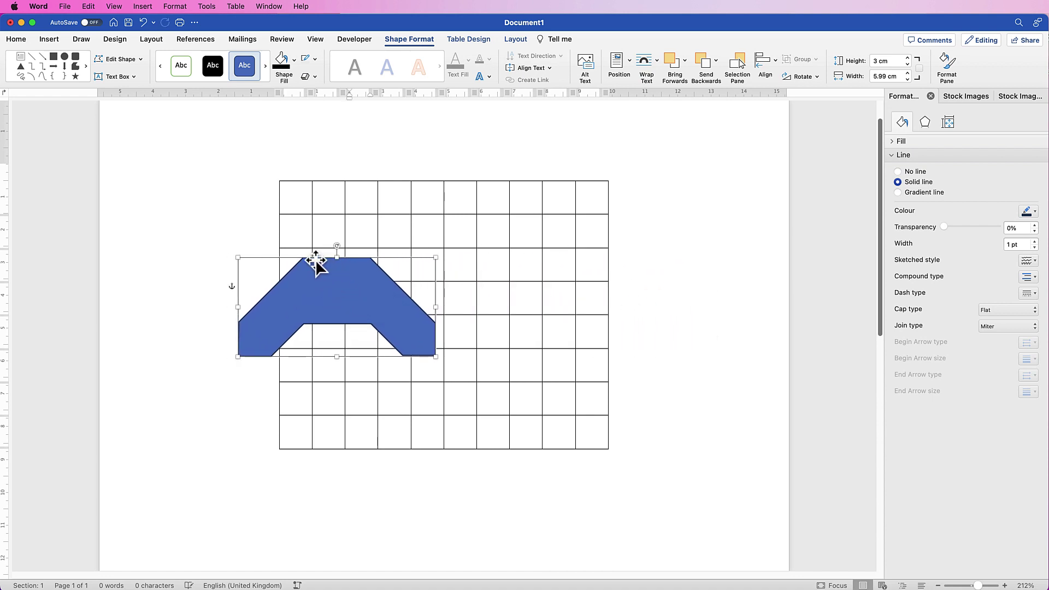
- Remove the chevron's outline and give it a black fill
{"action": "left_click", "coordinate": [314, 59]}
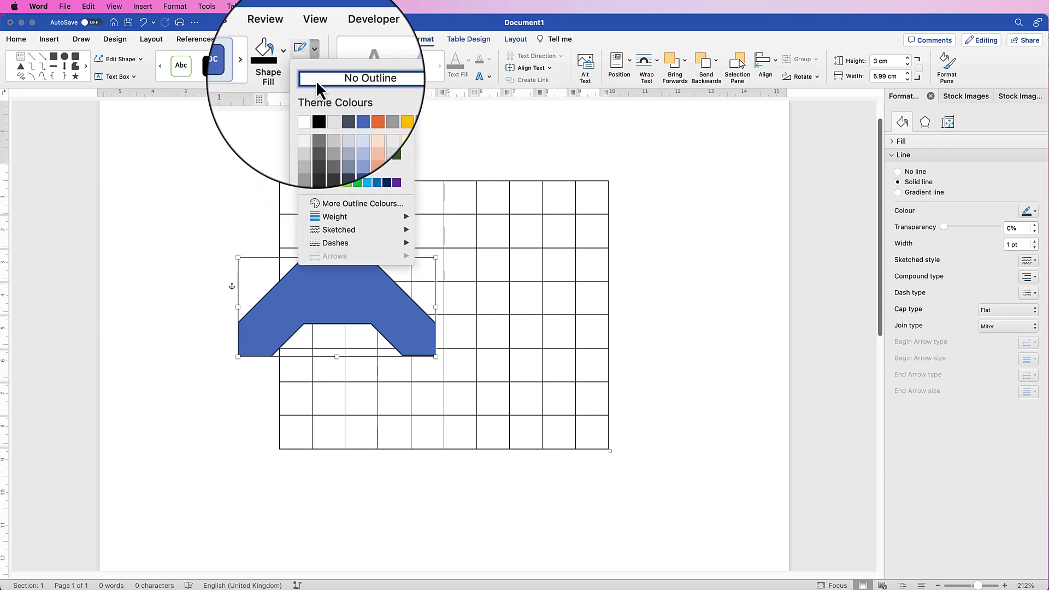
{"action": "left_click", "coordinate": [316, 81]}
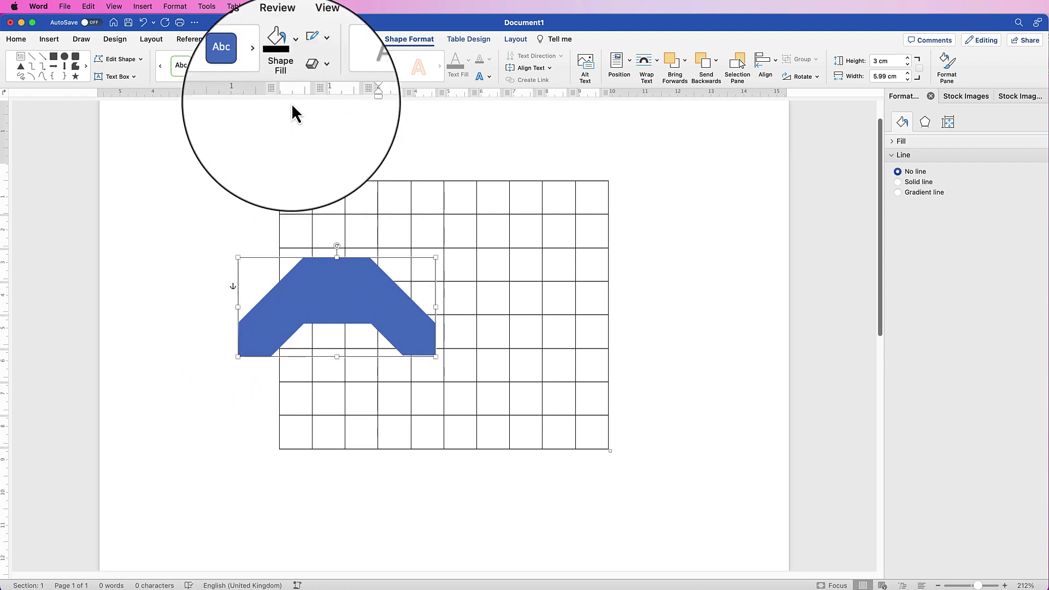
{"action": "left_click", "coordinate": [294, 63]}
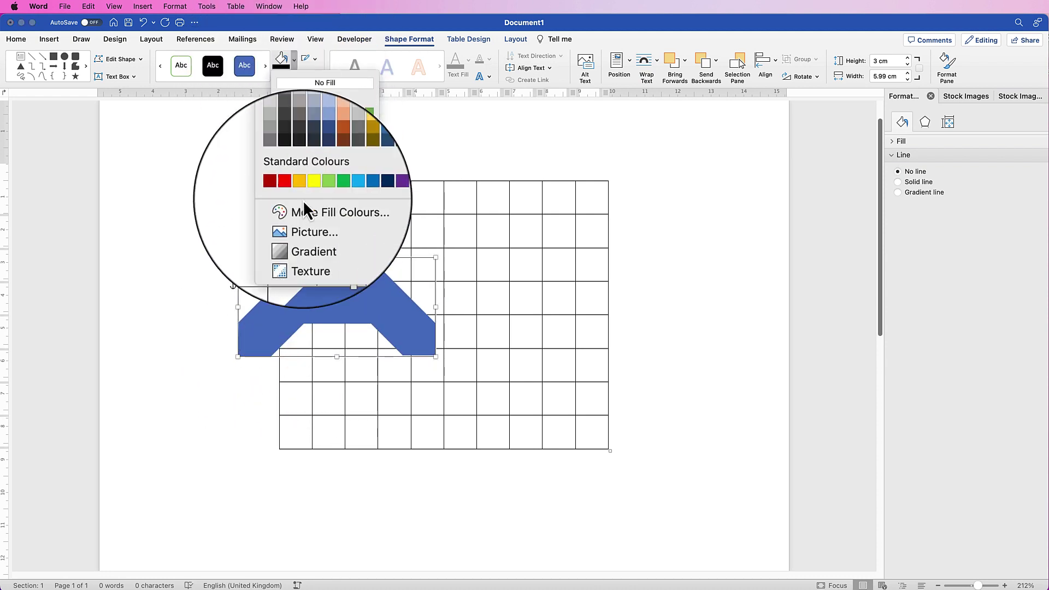
{"action": "left_click", "coordinate": [288, 107]}
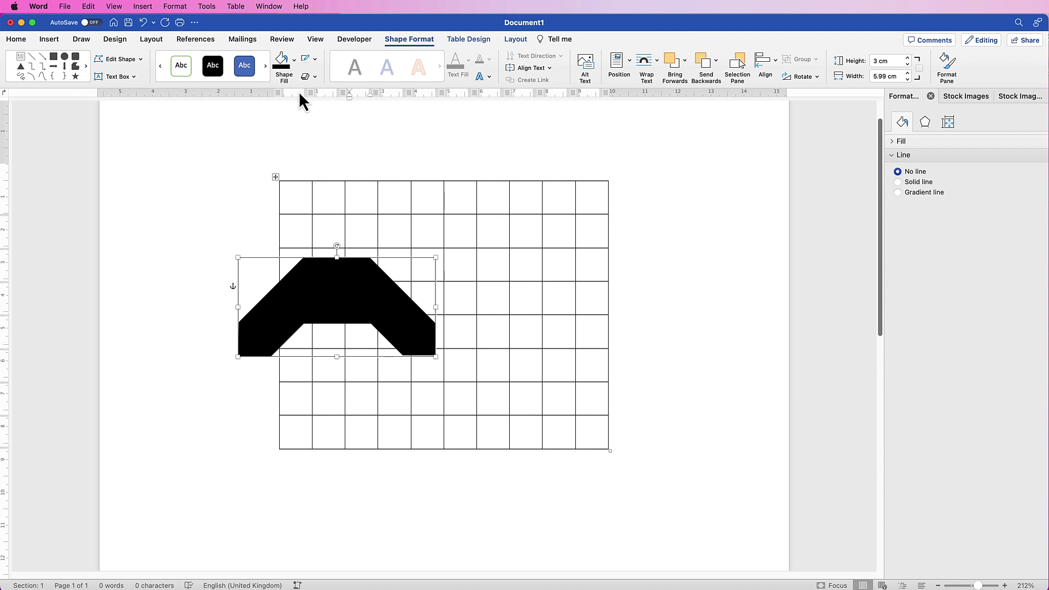
- Try a yellow-green fill from the full colour picker, then undo back to black
{"action": "left_click", "coordinate": [294, 60]}
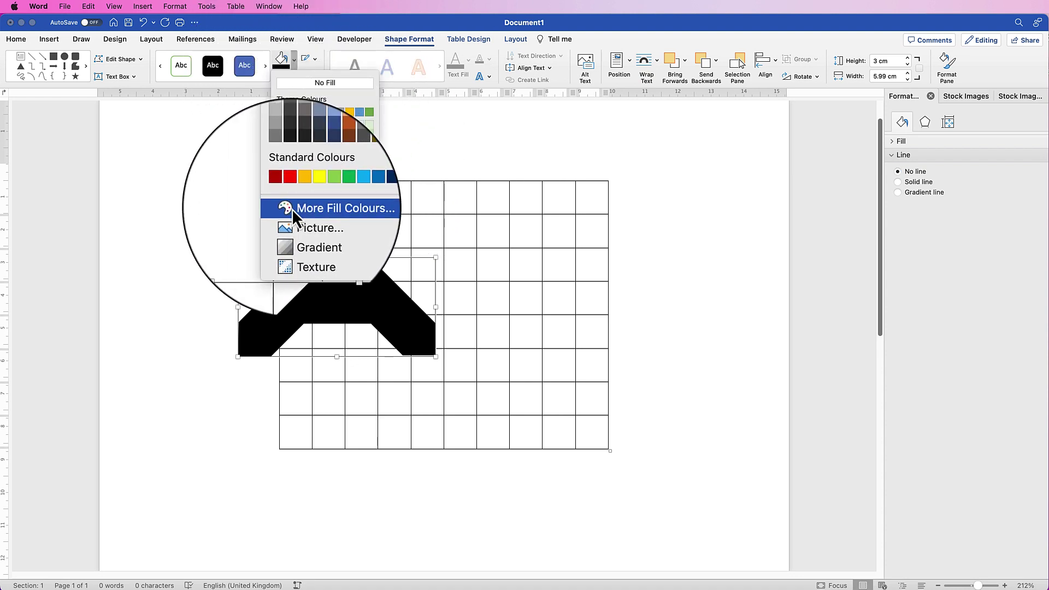
{"action": "left_click", "coordinate": [321, 211]}
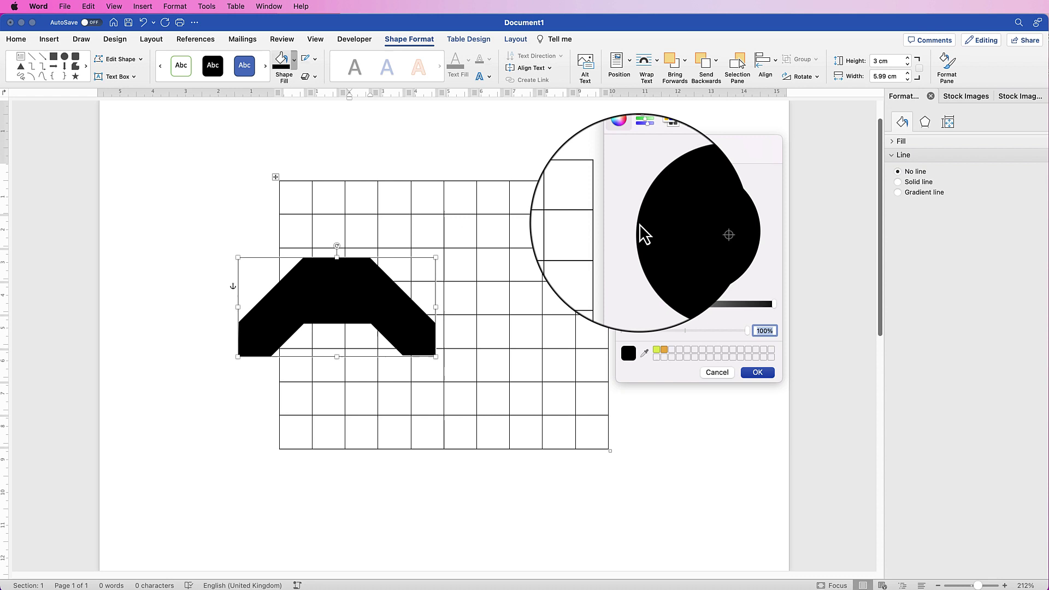
{"action": "left_click", "coordinate": [656, 350]}
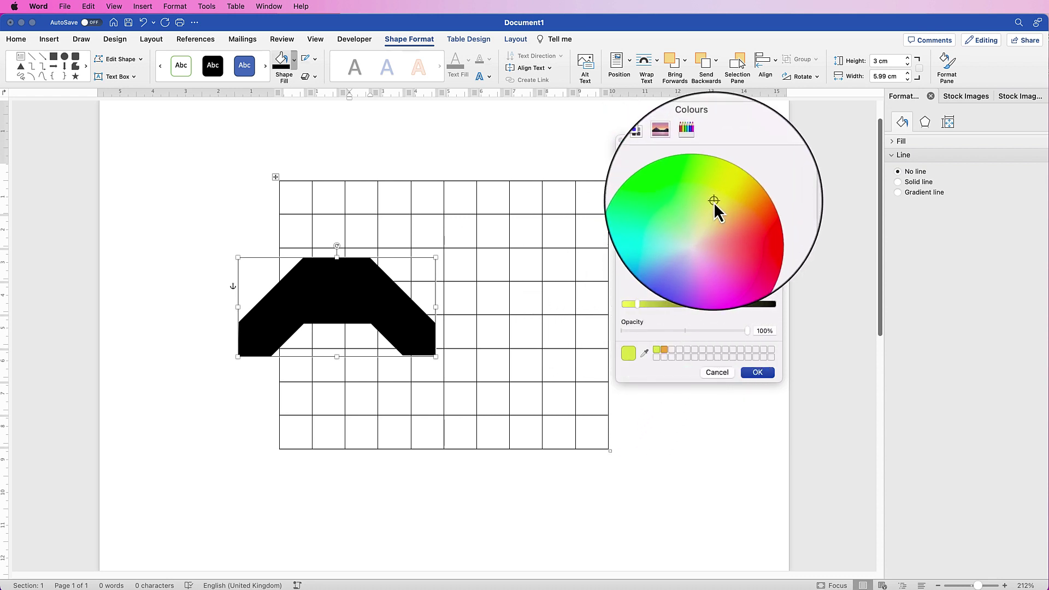
{"action": "mouse_move", "coordinate": [713, 201]}
{"action": "left_mouse_down"}
{"action": "mouse_move", "coordinate": [729, 204]}
{"action": "mouse_move", "coordinate": [731, 243]}
{"action": "mouse_move", "coordinate": [700, 267]}
{"action": "mouse_move", "coordinate": [673, 217]}
{"action": "mouse_move", "coordinate": [699, 206]}
{"action": "left_mouse_up"}
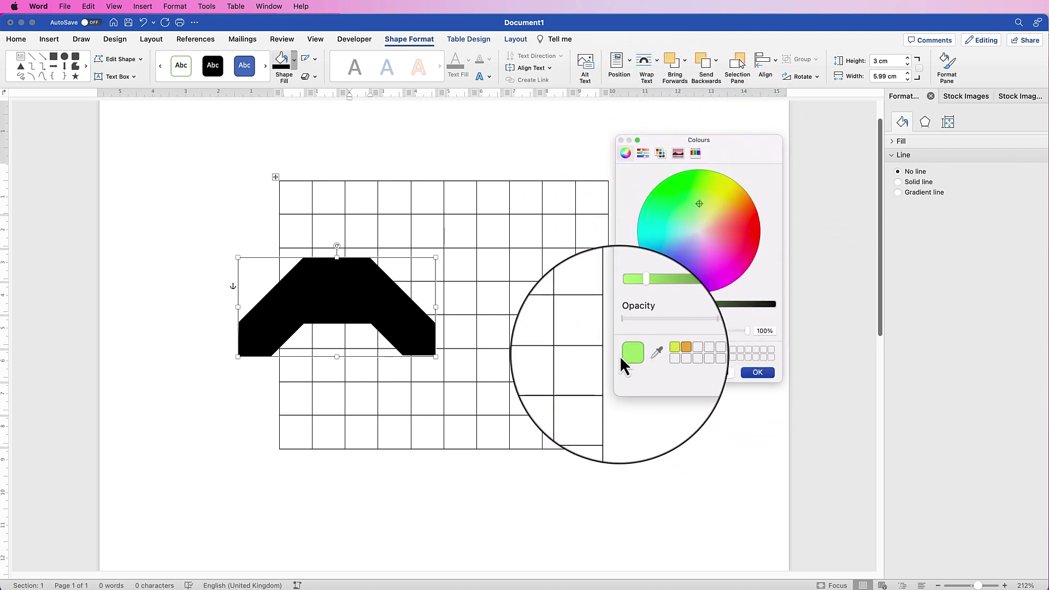
{"action": "left_click", "coordinate": [759, 374]}
{"action": "key", "text": "super+z"}
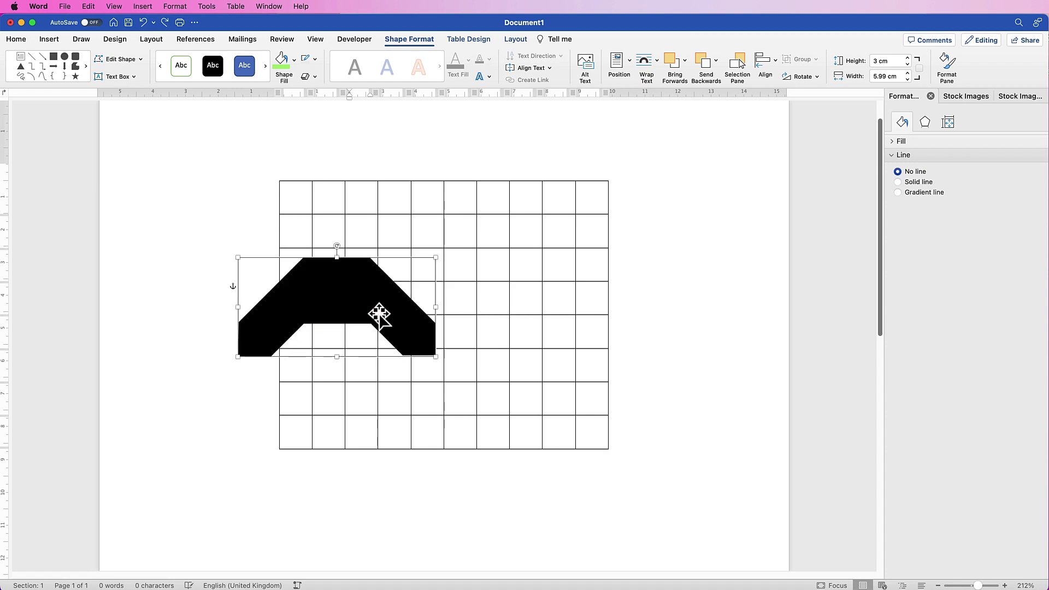
- Move the black chevron down below the table grid
{"action": "left_click_drag", "start_coordinate": [364, 299], "coordinate": [476, 373]}
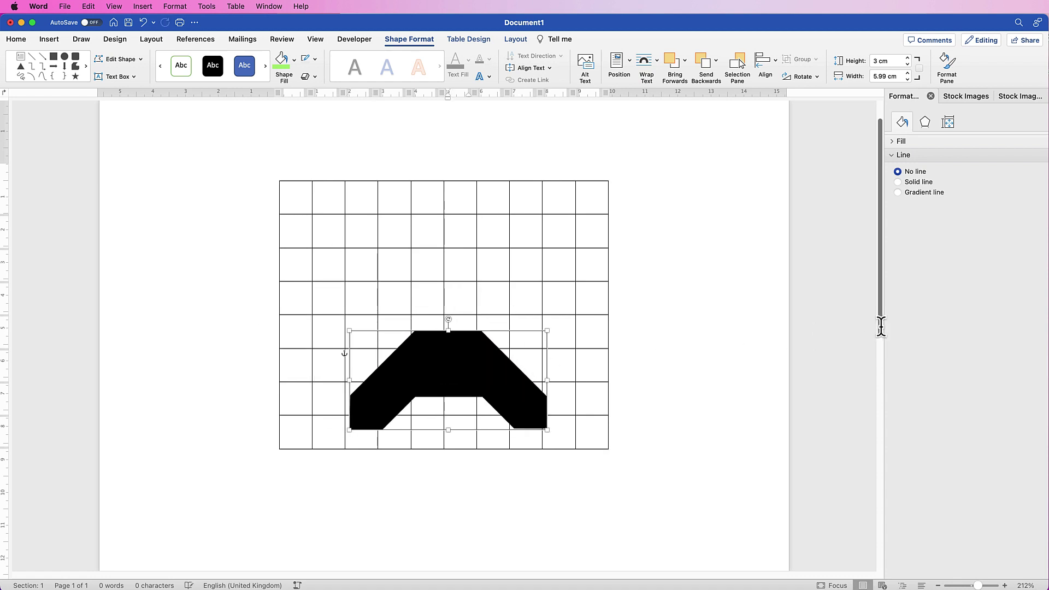
{"action": "left_click_drag", "start_coordinate": [880, 326], "coordinate": [874, 405]}
{"action": "left_click_drag", "start_coordinate": [499, 217], "coordinate": [498, 410]}
{"action": "scroll", "coordinate": [699, 316], "scroll_direction": "down", "scroll_amount": 5}
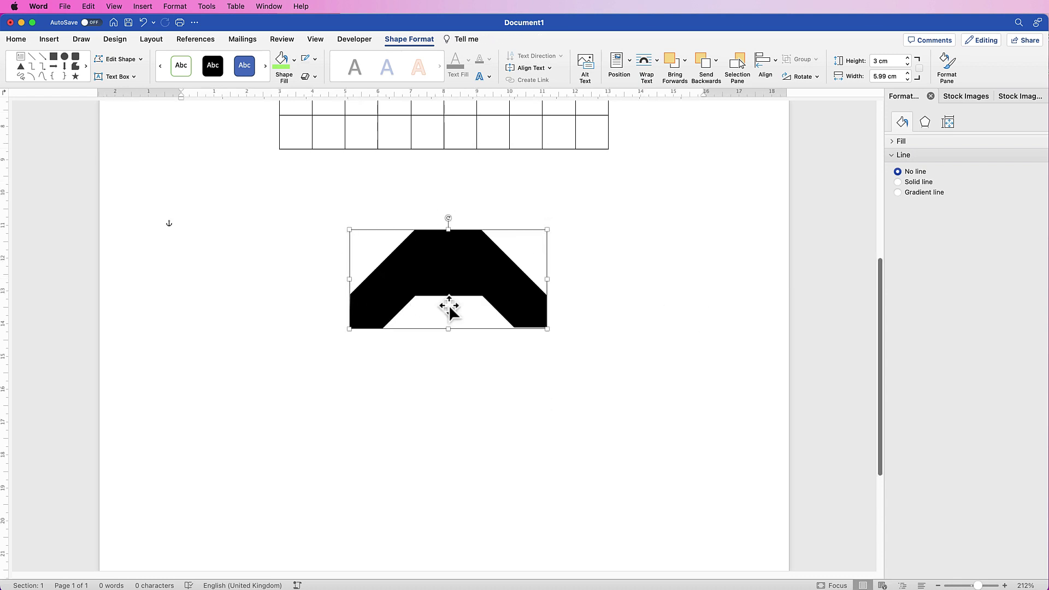
- Resize the chevron to about 4.66 cm wide by 2.38 cm high
{"action": "mouse_move", "coordinate": [447, 231]}
{"action": "left_mouse_down"}
{"action": "mouse_move", "coordinate": [443, 286]}
{"action": "mouse_move", "coordinate": [443, 187]}
{"action": "mouse_move", "coordinate": [447, 240]}
{"action": "left_mouse_up"}
{"action": "mouse_move", "coordinate": [547, 286]}
{"action": "left_mouse_down"}
{"action": "mouse_move", "coordinate": [422, 283]}
{"action": "mouse_move", "coordinate": [558, 284]}
{"action": "left_mouse_up"}
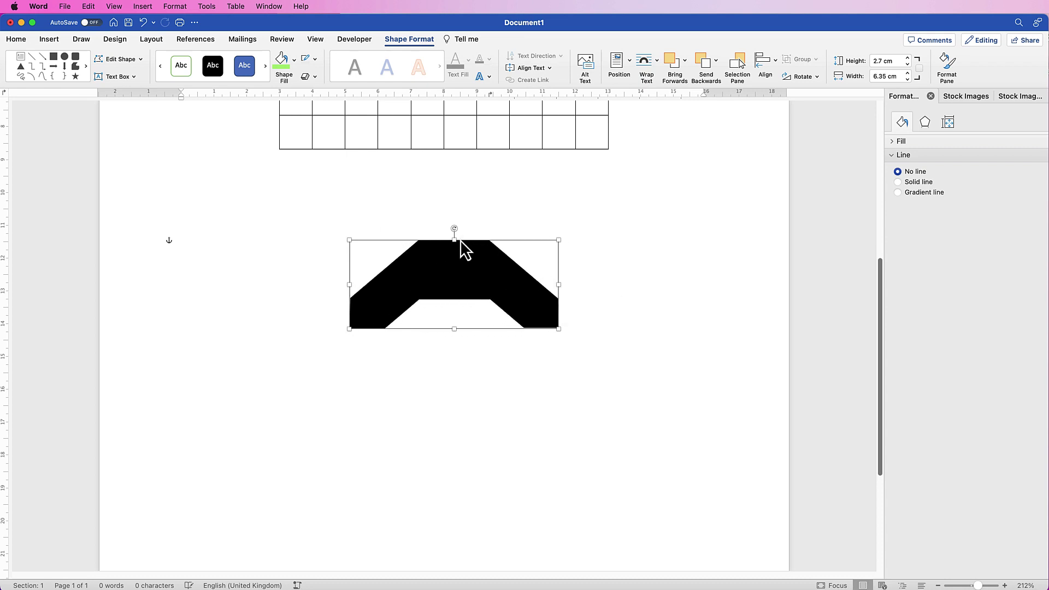
{"action": "mouse_move", "coordinate": [454, 240]}
{"action": "left_mouse_down"}
{"action": "mouse_move", "coordinate": [452, 276]}
{"action": "mouse_move", "coordinate": [452, 195]}
{"action": "mouse_move", "coordinate": [453, 251]}
{"action": "left_mouse_up"}
{"action": "left_click_drag", "start_coordinate": [558, 289], "coordinate": [503, 289]}
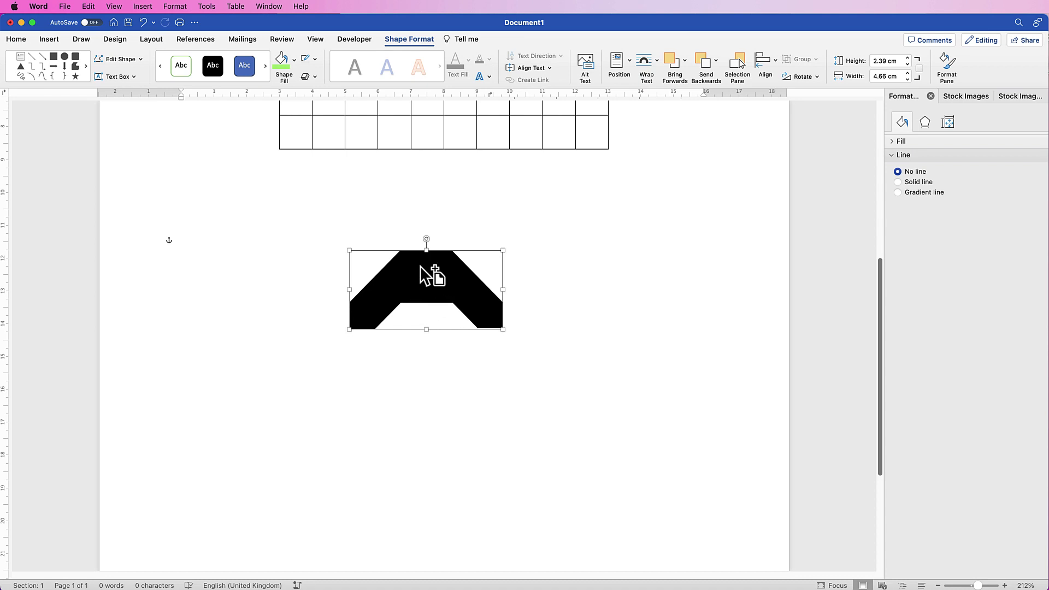
- Duplicate the chevron just below the original and select the upper copy
{"action": "left_click_drag", "start_coordinate": [418, 264], "coordinate": [421, 366]}
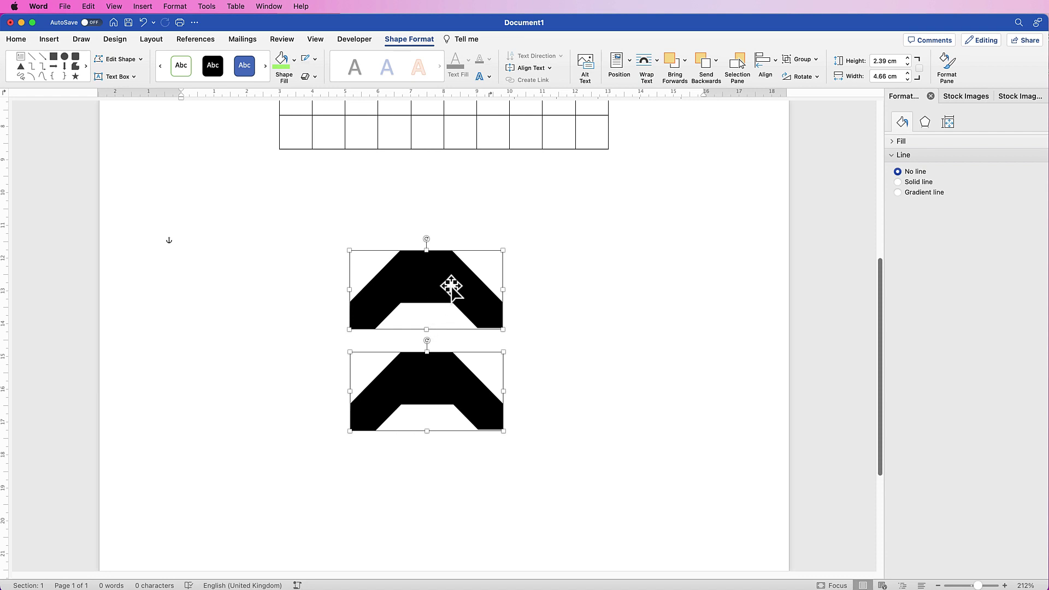
{"action": "left_click", "coordinate": [517, 293]}
{"action": "left_click", "coordinate": [473, 290]}
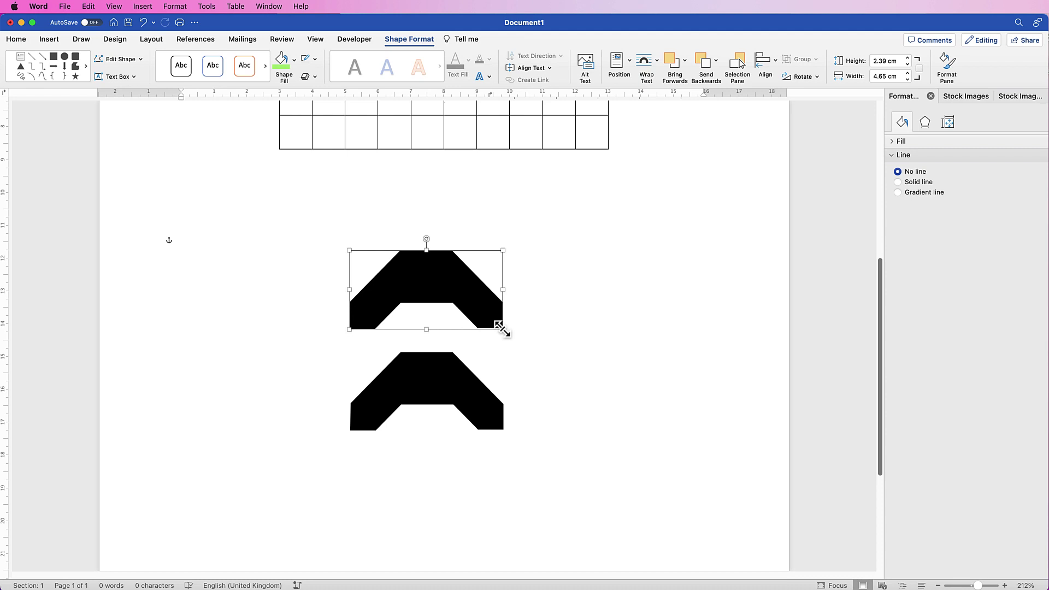
- Enlarge the upper chevron to 10.53 × 5.39 cm and lower it around the small one
{"action": "left_click_drag", "start_coordinate": [502, 329], "coordinate": [607, 426]}
{"action": "left_click_drag", "start_coordinate": [601, 343], "coordinate": [502, 328]}
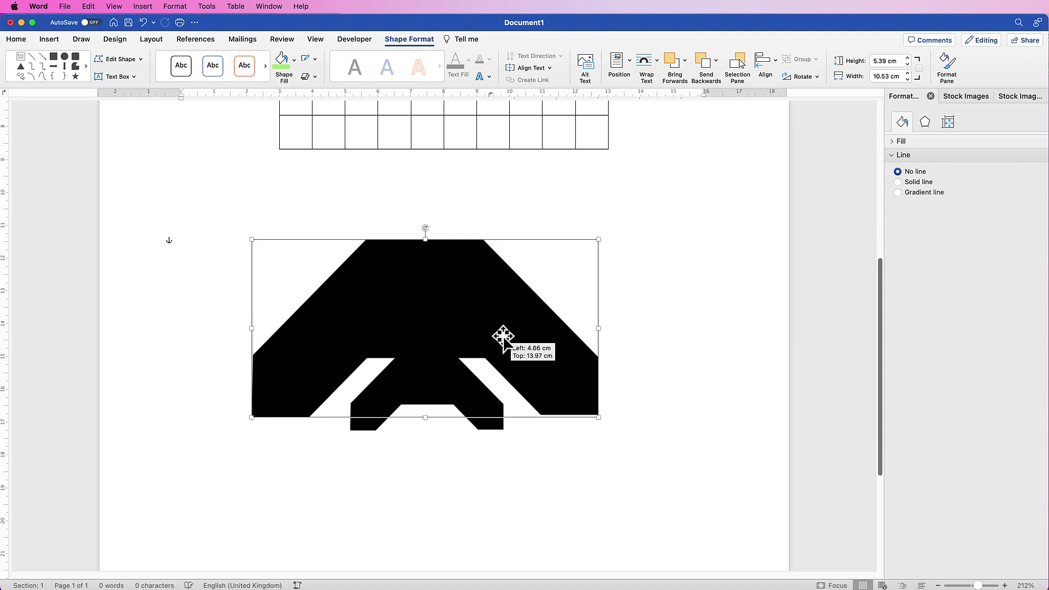
{"action": "left_click_drag", "start_coordinate": [502, 335], "coordinate": [503, 346]}
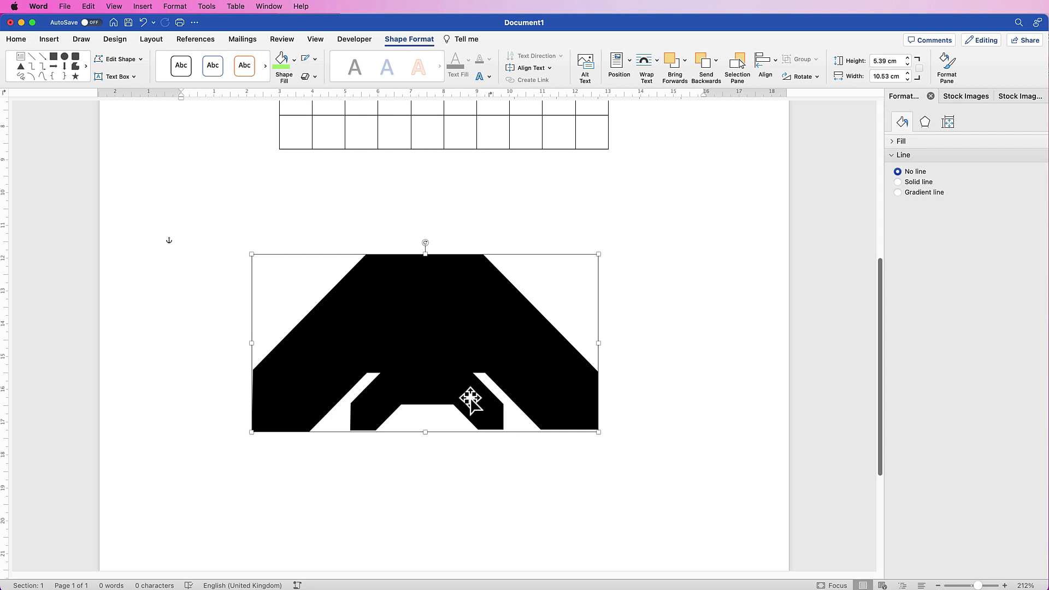
- Select both chevrons and align them to centre so the small one sits centred
{"action": "left_click", "coordinate": [471, 401]}
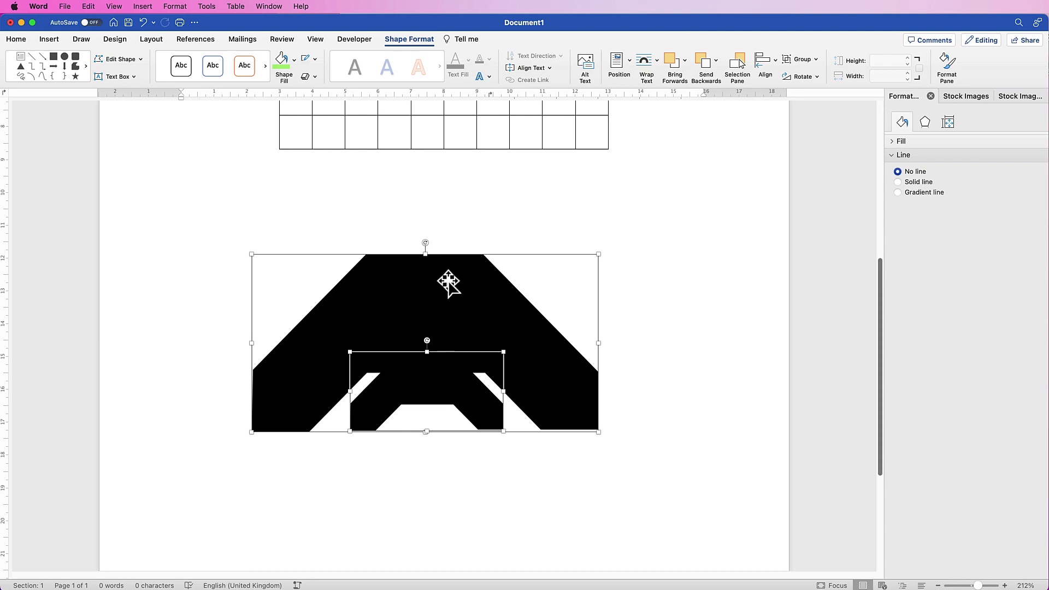
{"action": "left_click", "coordinate": [775, 61]}
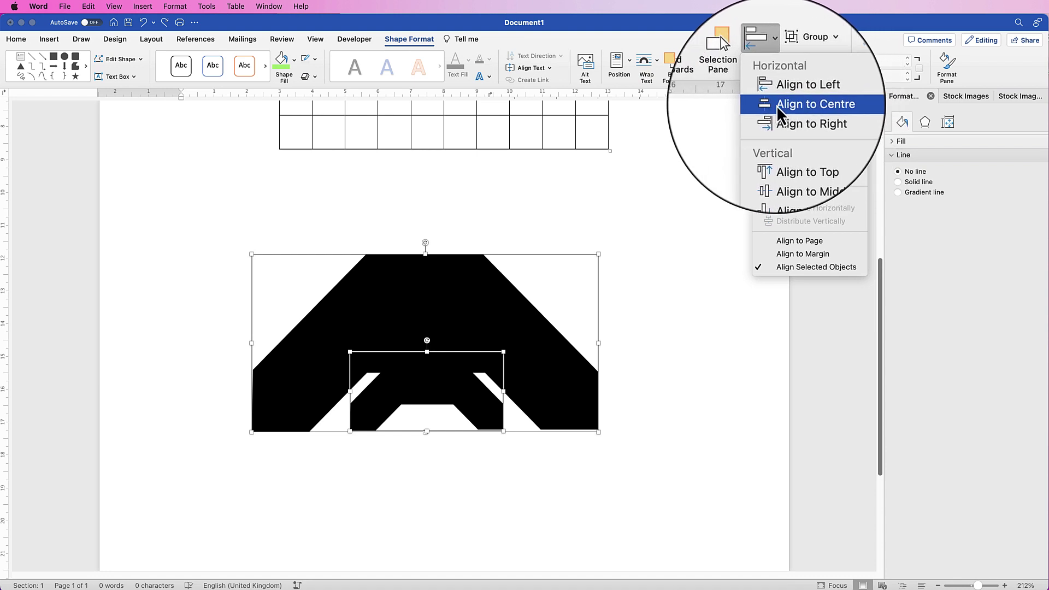
{"action": "left_click", "coordinate": [792, 105]}
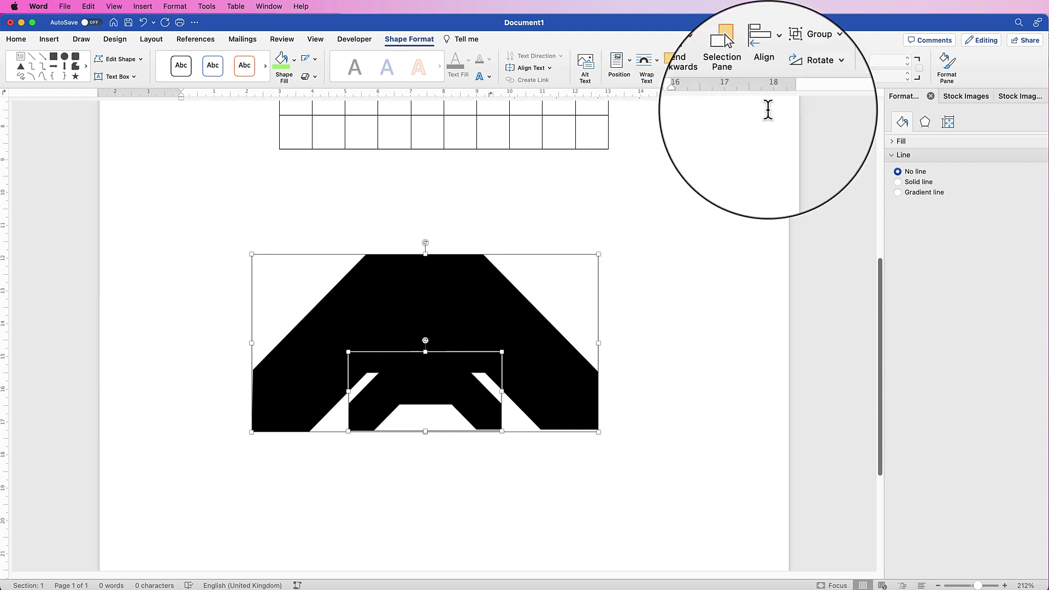
- Group the two chevrons, move the group up and right, and resize it to 7.83 × 4.12 cm
{"action": "left_click", "coordinate": [816, 61]}
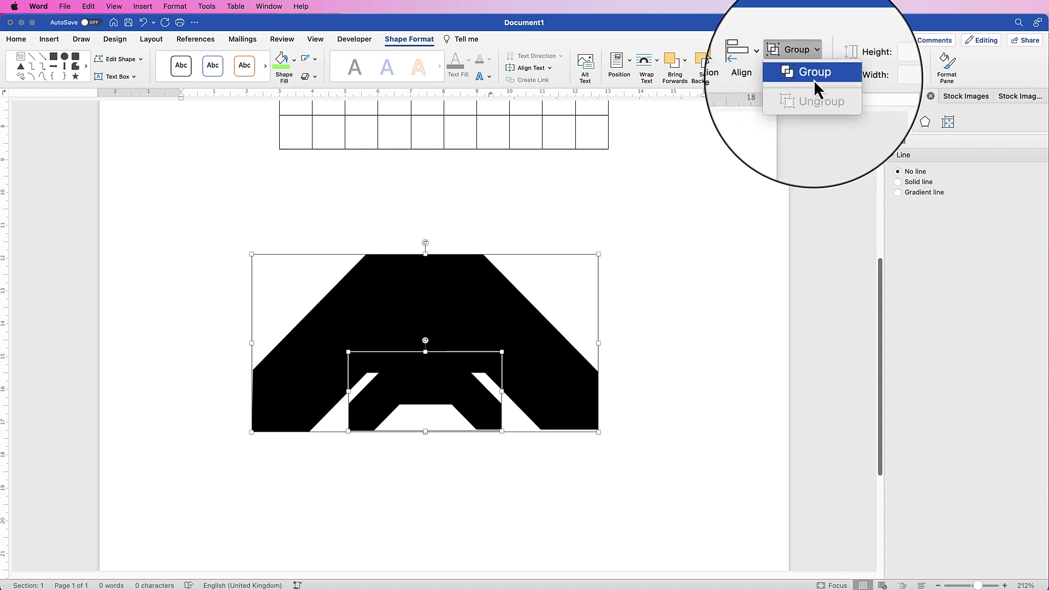
{"action": "left_click", "coordinate": [813, 78]}
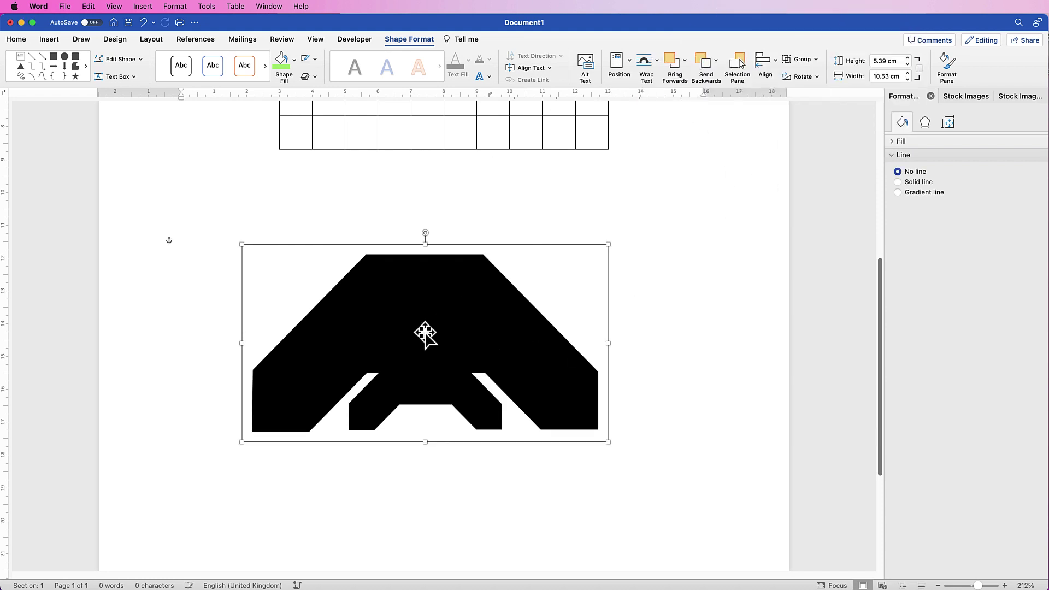
{"action": "left_click_drag", "start_coordinate": [424, 334], "coordinate": [455, 282]}
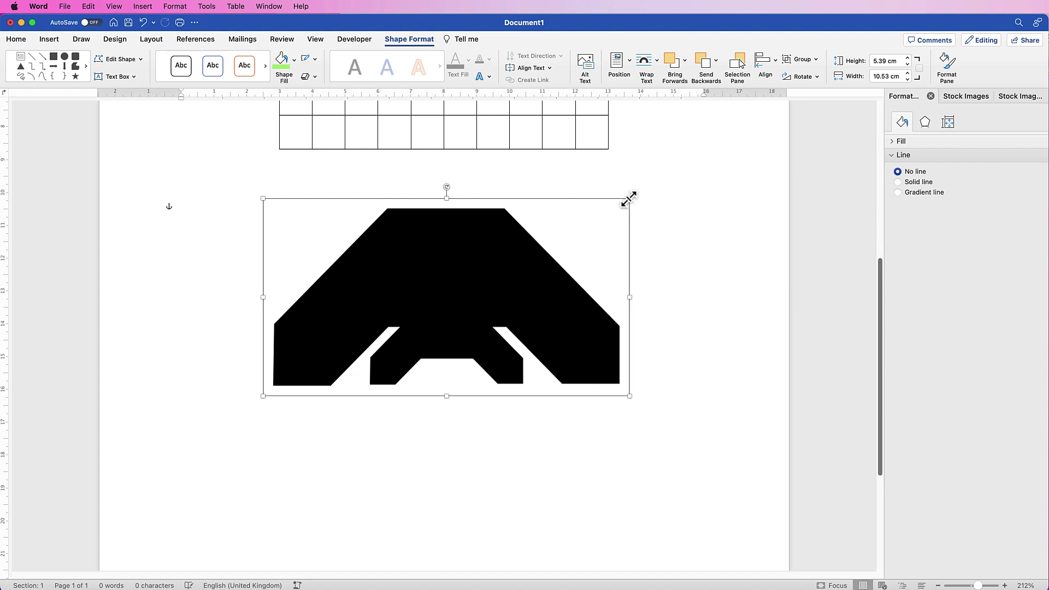
{"action": "left_click_drag", "start_coordinate": [628, 199], "coordinate": [541, 240]}
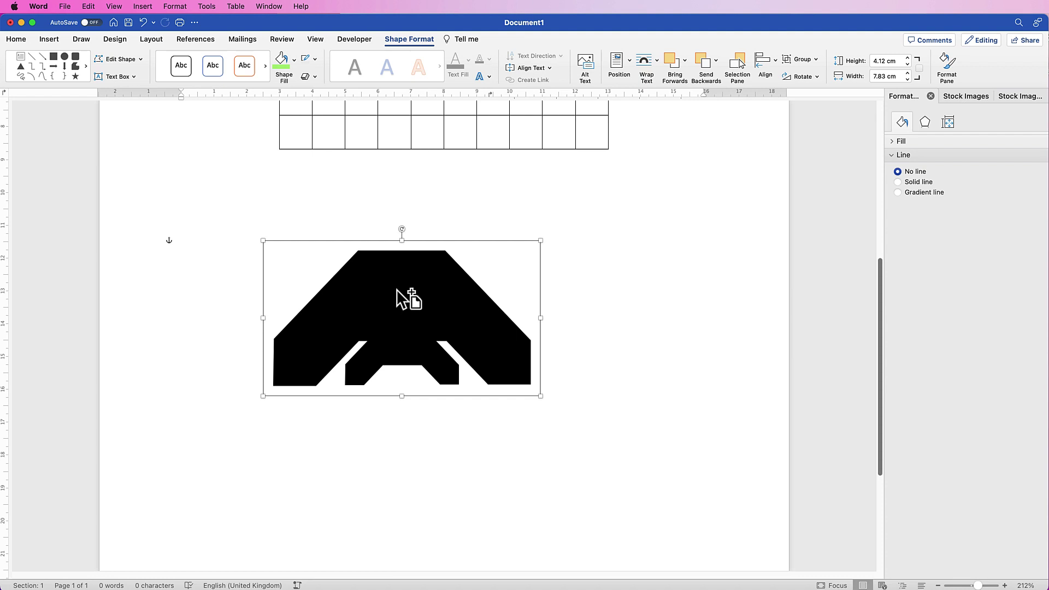
- Duplicate the grouped logo below and rotate the copy about 180° to complete the octagon
{"action": "left_click_drag", "start_coordinate": [397, 290], "coordinate": [401, 437]}
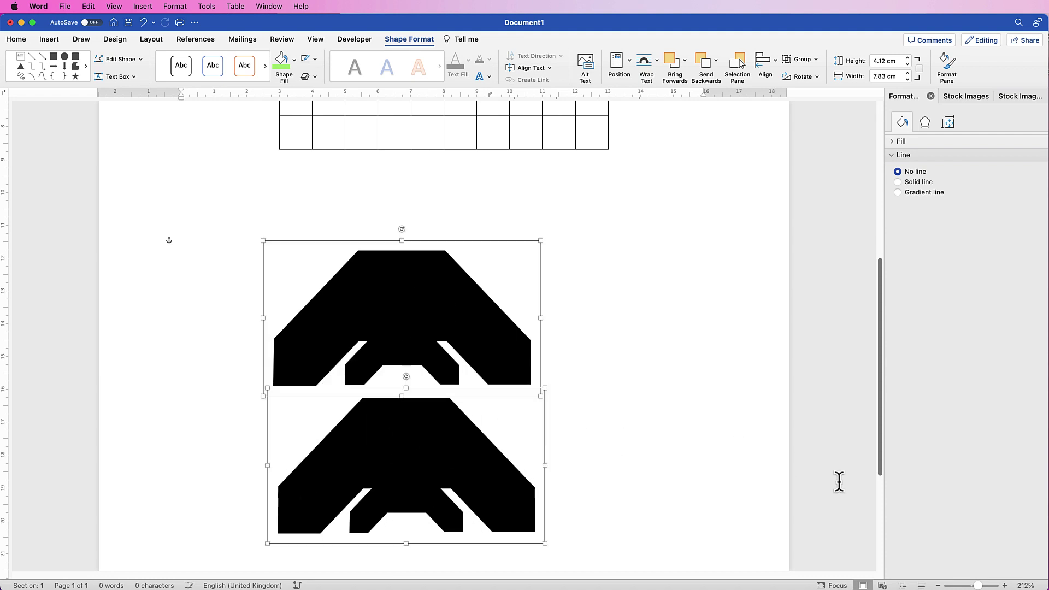
{"action": "scroll", "coordinate": [732, 424], "scroll_direction": "down", "scroll_amount": 5}
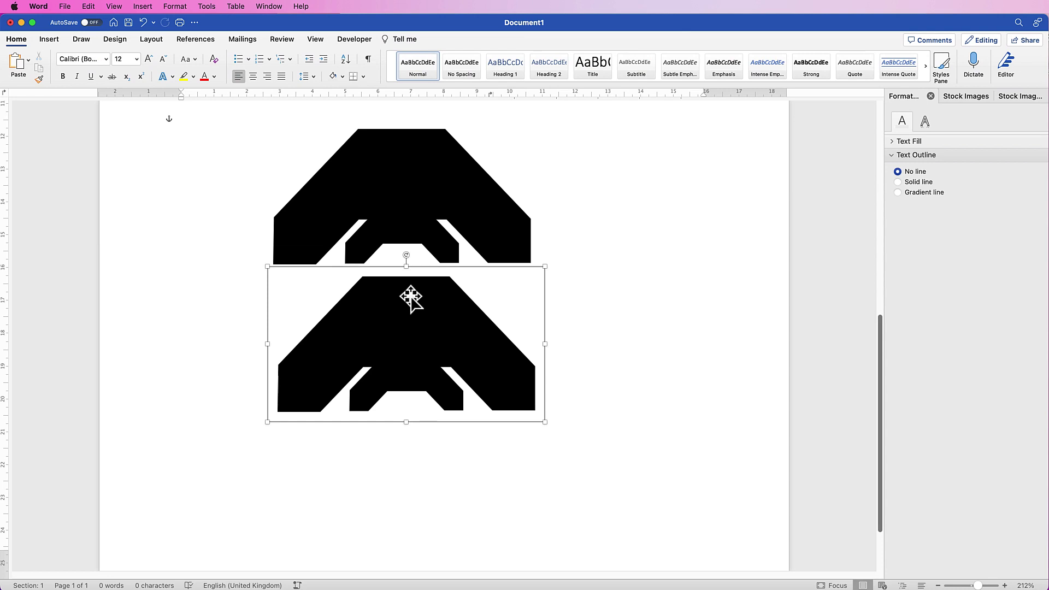
{"action": "left_click", "coordinate": [410, 297]}
{"action": "left_click_drag", "start_coordinate": [406, 255], "coordinate": [442, 379]}
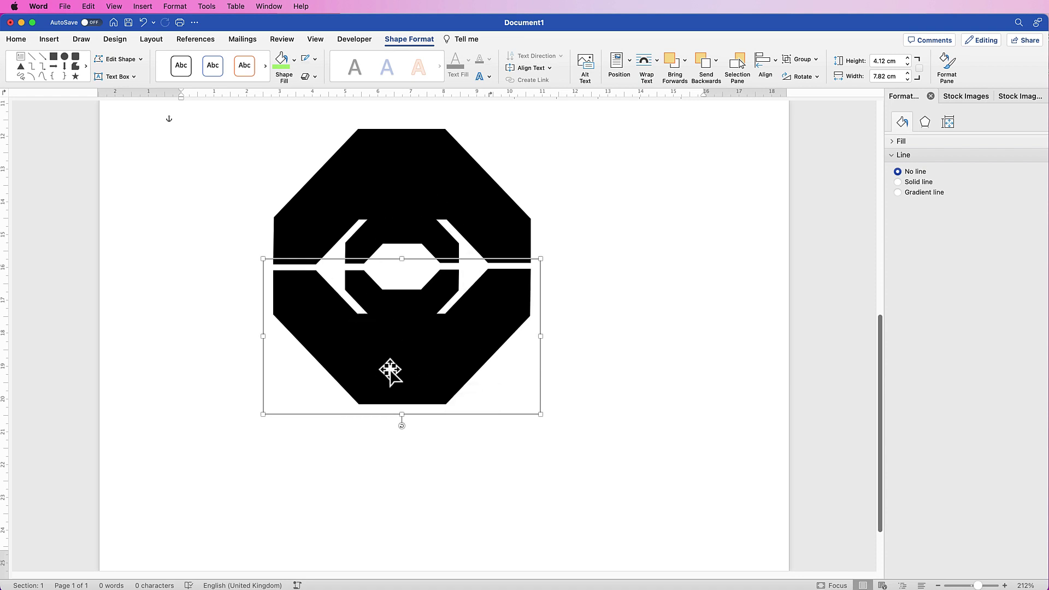
- Centre the two mirrored halves horizontally and group them into one octagon logo
{"action": "left_click", "coordinate": [437, 195], "text": "shift"}
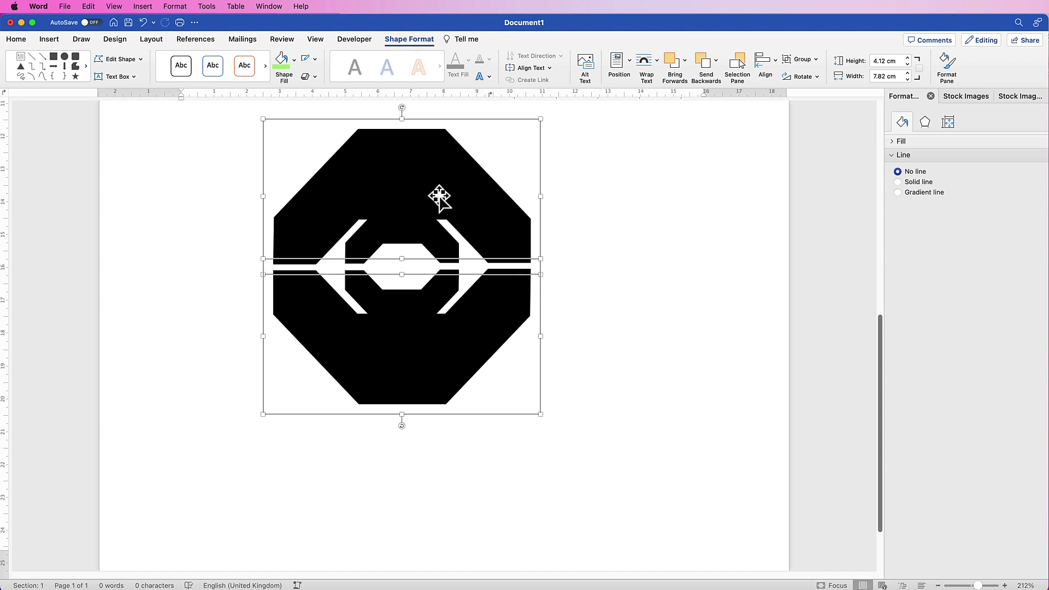
{"action": "left_click", "coordinate": [776, 61]}
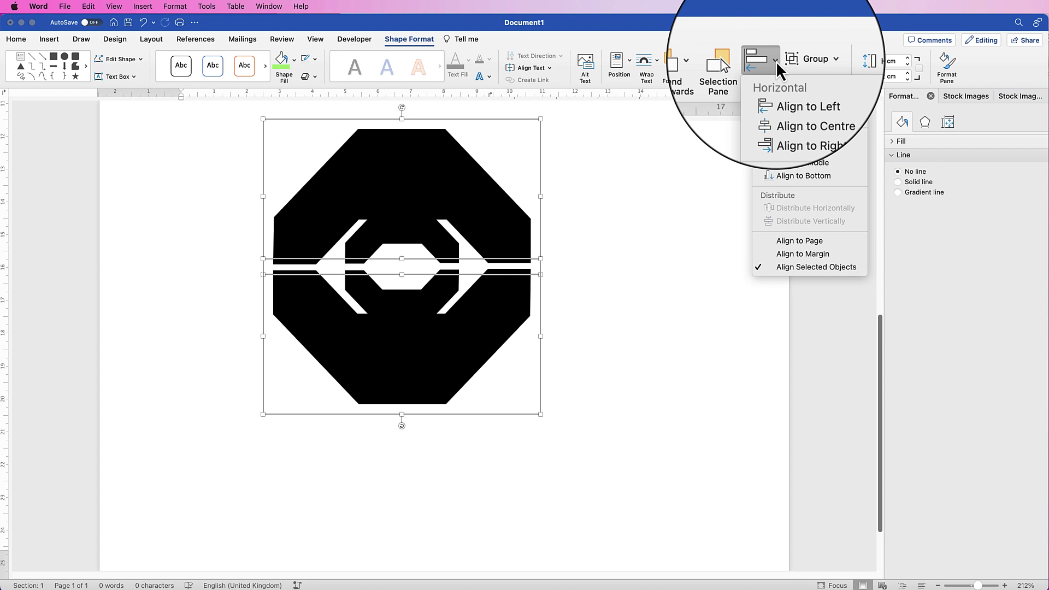
{"action": "left_click", "coordinate": [776, 106]}
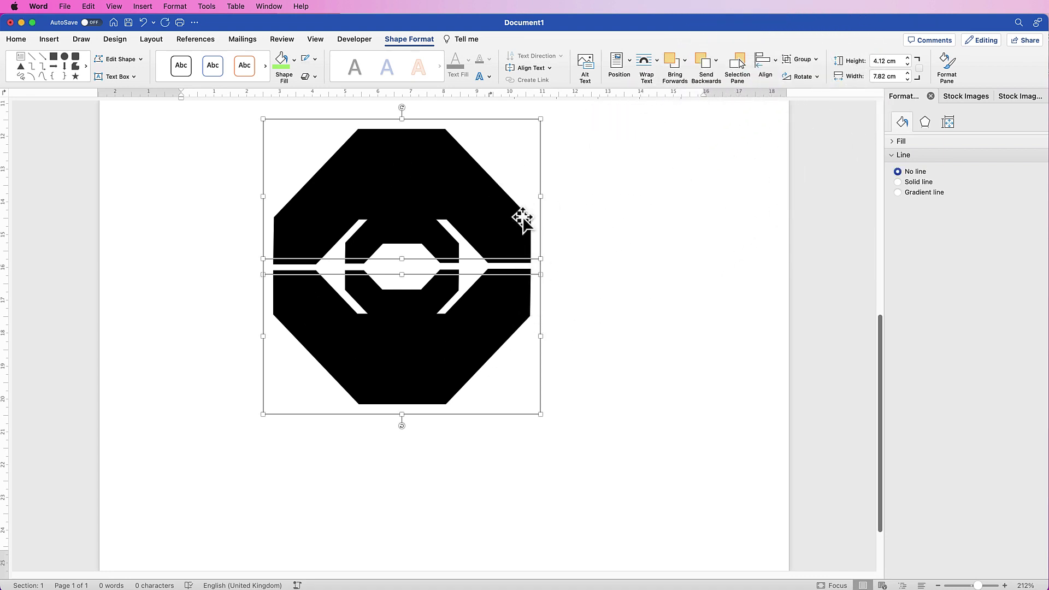
{"action": "left_click", "coordinate": [815, 59]}
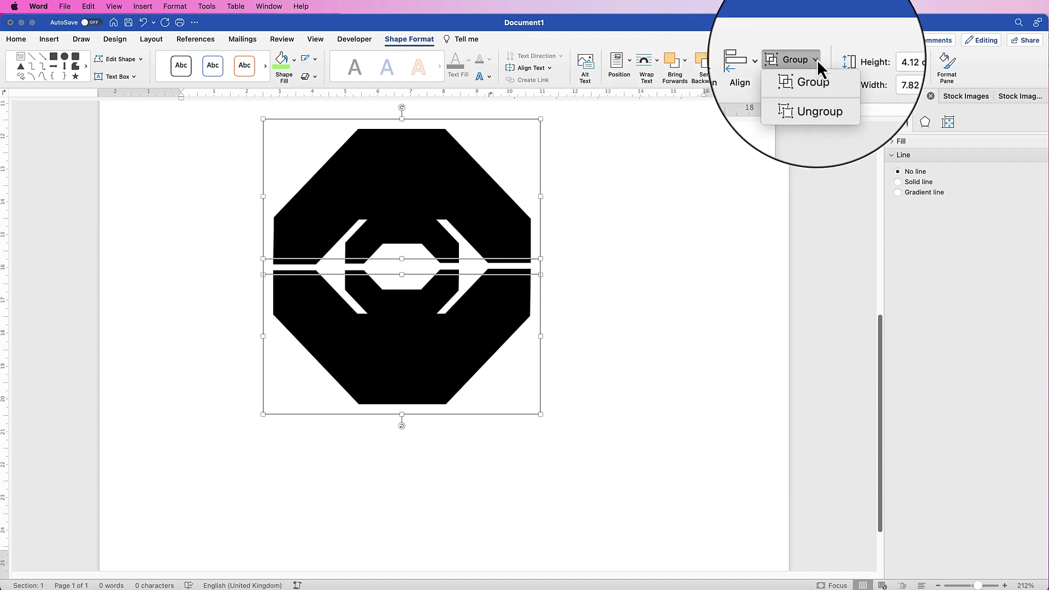
{"action": "left_click", "coordinate": [813, 81]}
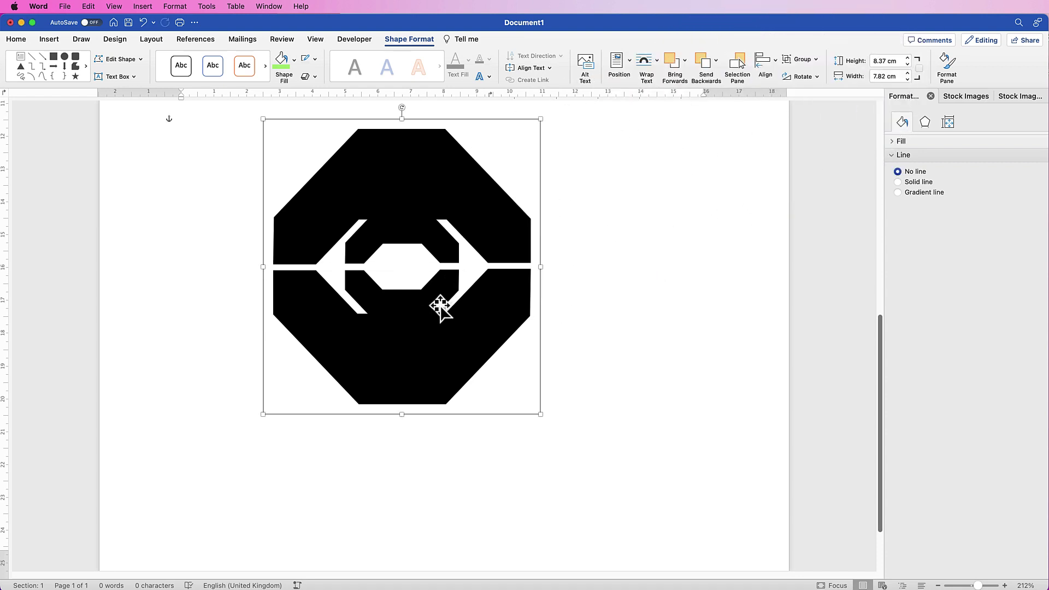
- Resize the grouped logo to about 5.09 × 6.99 cm and place a copy above it
{"action": "left_click_drag", "start_coordinate": [440, 306], "coordinate": [475, 358]}
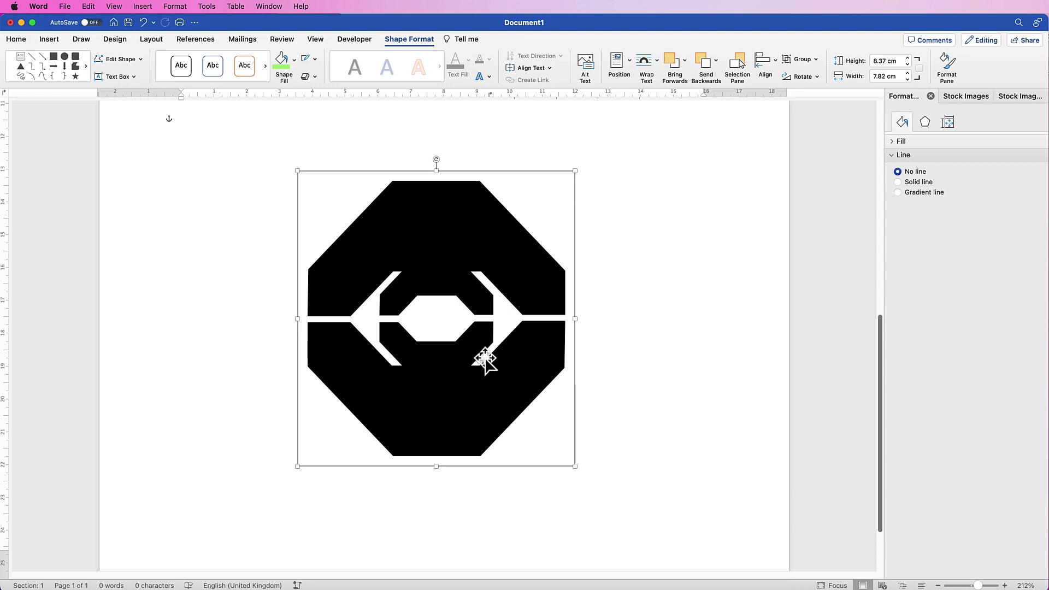
{"action": "mouse_move", "coordinate": [436, 176]}
{"action": "left_mouse_down"}
{"action": "mouse_move", "coordinate": [436, 318]}
{"action": "mouse_move", "coordinate": [436, 170]}
{"action": "left_mouse_up"}
{"action": "left_click_drag", "start_coordinate": [575, 320], "coordinate": [436, 319]}
{"action": "left_click_drag", "start_coordinate": [436, 171], "coordinate": [535, 273]}
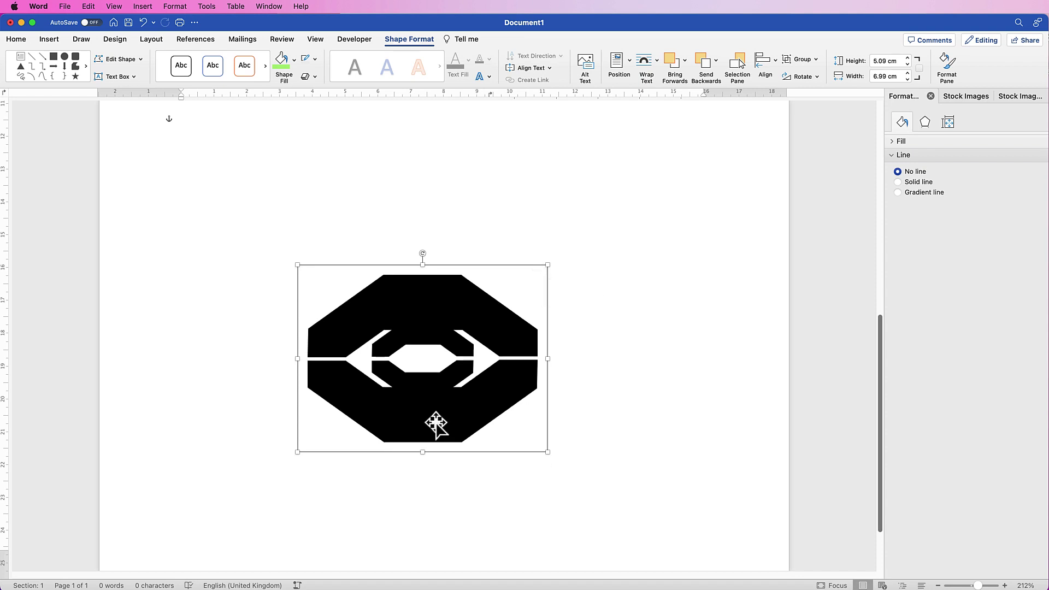
{"action": "left_click_drag", "start_coordinate": [428, 416], "coordinate": [541, 238]}
- Ungroup the copied logo and move its two halves into an overlapping X arrangement
{"action": "scroll", "coordinate": [698, 185], "scroll_direction": "up", "scroll_amount": 2}
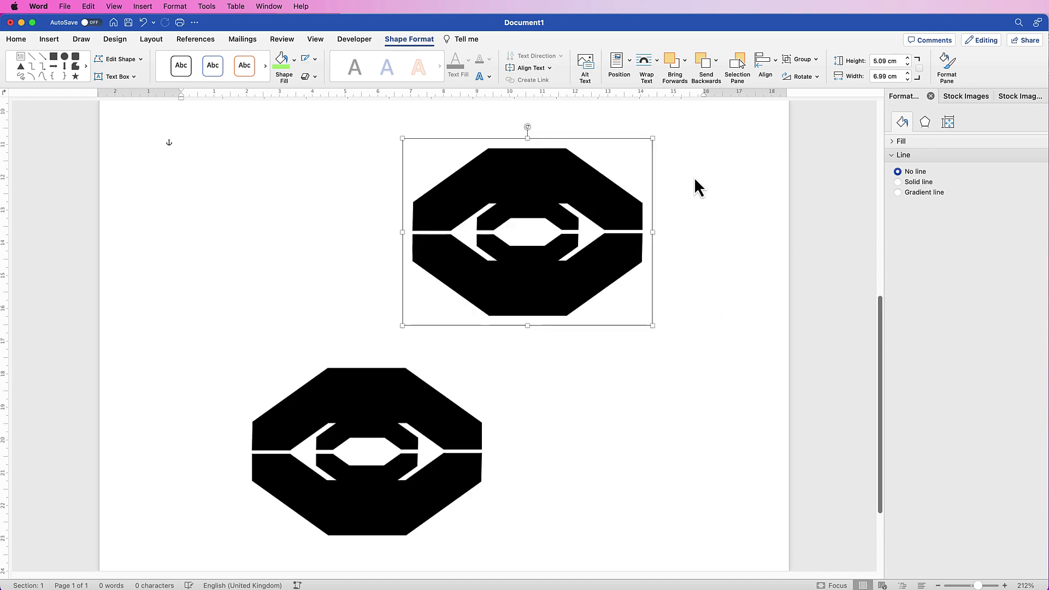
{"action": "left_click", "coordinate": [814, 59]}
{"action": "left_click", "coordinate": [817, 94]}
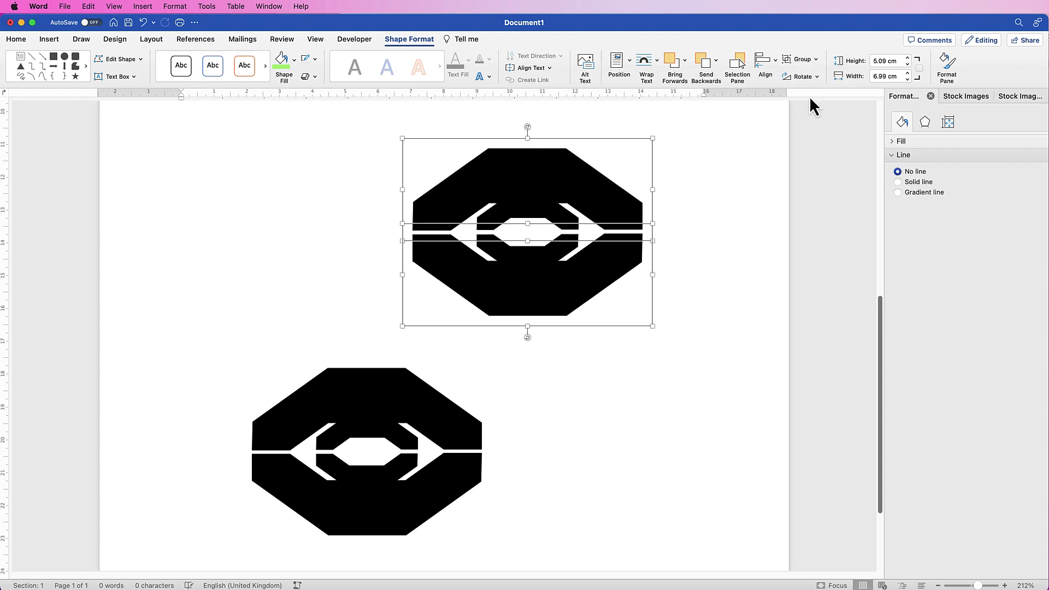
{"action": "left_click", "coordinate": [695, 186]}
{"action": "mouse_move", "coordinate": [537, 283]}
{"action": "left_mouse_down"}
{"action": "mouse_move", "coordinate": [533, 314]}
{"action": "mouse_move", "coordinate": [529, 189]}
{"action": "mouse_move", "coordinate": [552, 233]}
{"action": "mouse_move", "coordinate": [543, 283]}
{"action": "mouse_move", "coordinate": [552, 278]}
{"action": "left_mouse_up"}
{"action": "left_click_drag", "start_coordinate": [542, 173], "coordinate": [536, 219]}
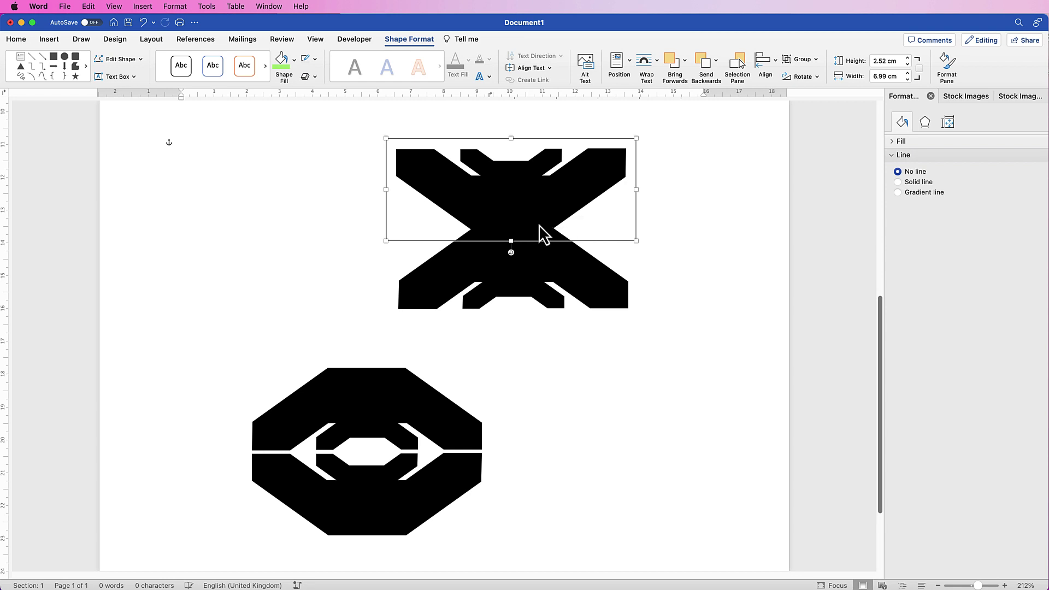
- Centre the two halves on each other, then nudge the upper half to leave a slight gap
{"action": "left_click", "coordinate": [549, 270], "text": "shift"}
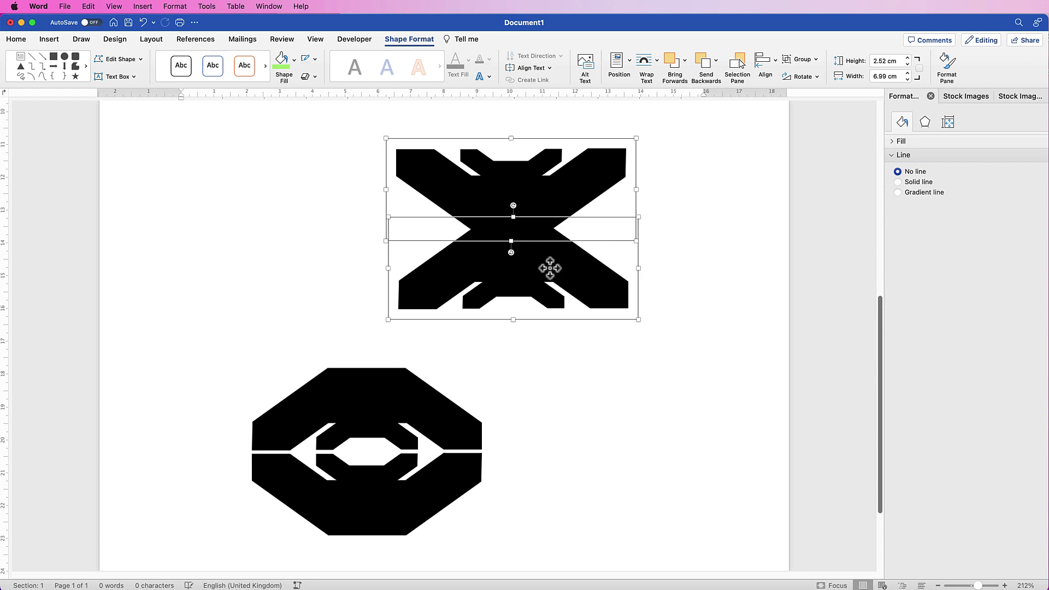
{"action": "left_click", "coordinate": [768, 61]}
{"action": "left_click", "coordinate": [784, 105]}
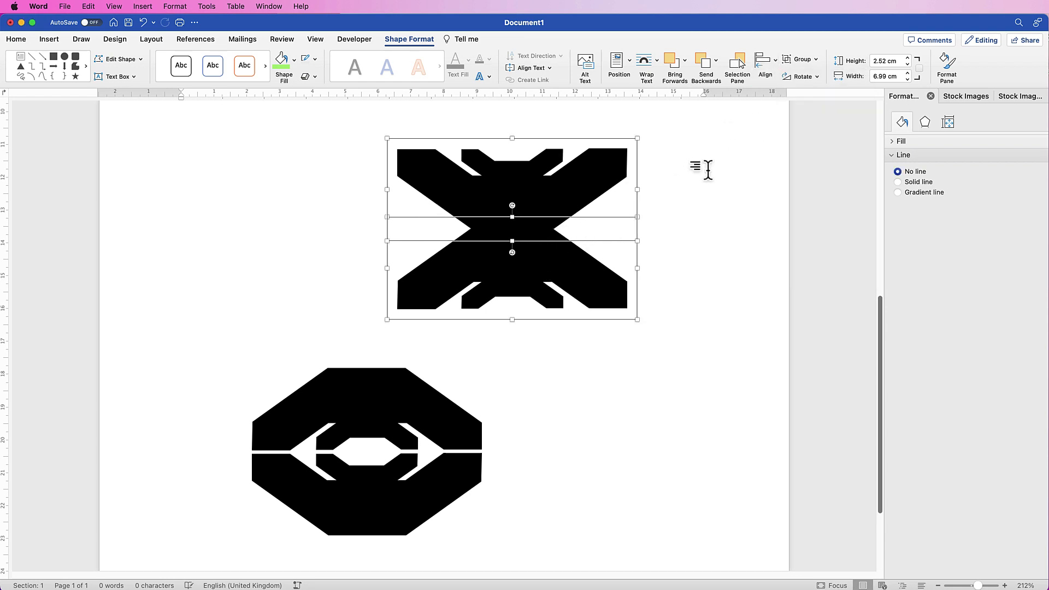
{"action": "left_click", "coordinate": [663, 209]}
{"action": "left_click", "coordinate": [540, 215]}
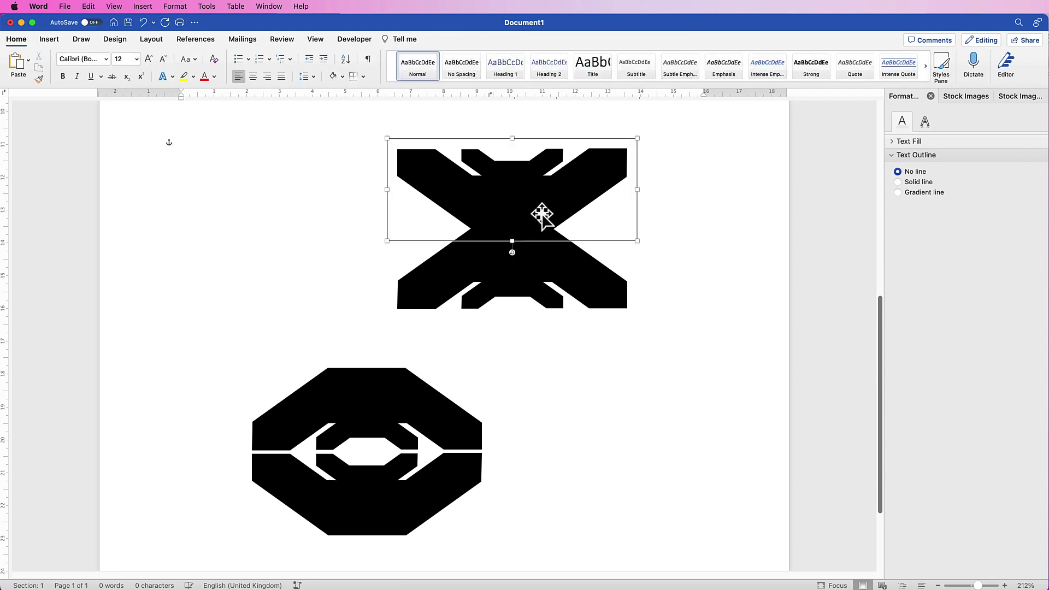
{"action": "key", "text": "Down"}
{"action": "key", "text": "Down"}
{"action": "key", "text": "Down"}
{"action": "key", "text": "Down"}
{"action": "key", "text": "Down"}
{"action": "key", "text": "Down"}
{"action": "key", "text": "Down"}
{"action": "key", "text": "Down"}
{"action": "key", "text": "Down"}
{"action": "key", "text": "Down"}
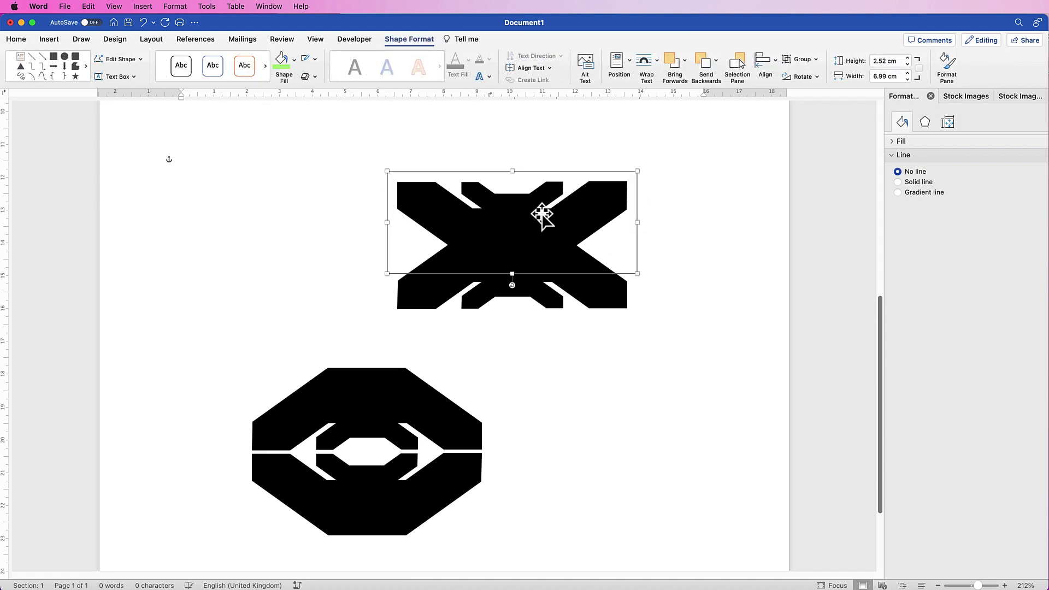
{"action": "key", "text": "Down"}
{"action": "key", "text": "Down"}
{"action": "key", "text": "Down"}
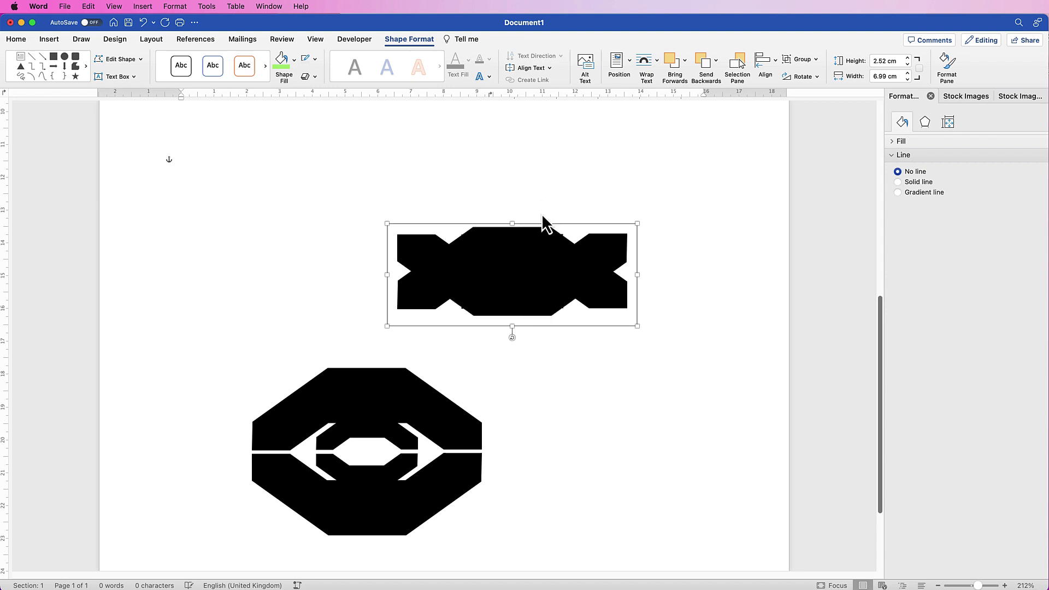
{"action": "key", "text": "Down"}
{"action": "key", "text": "Down"}
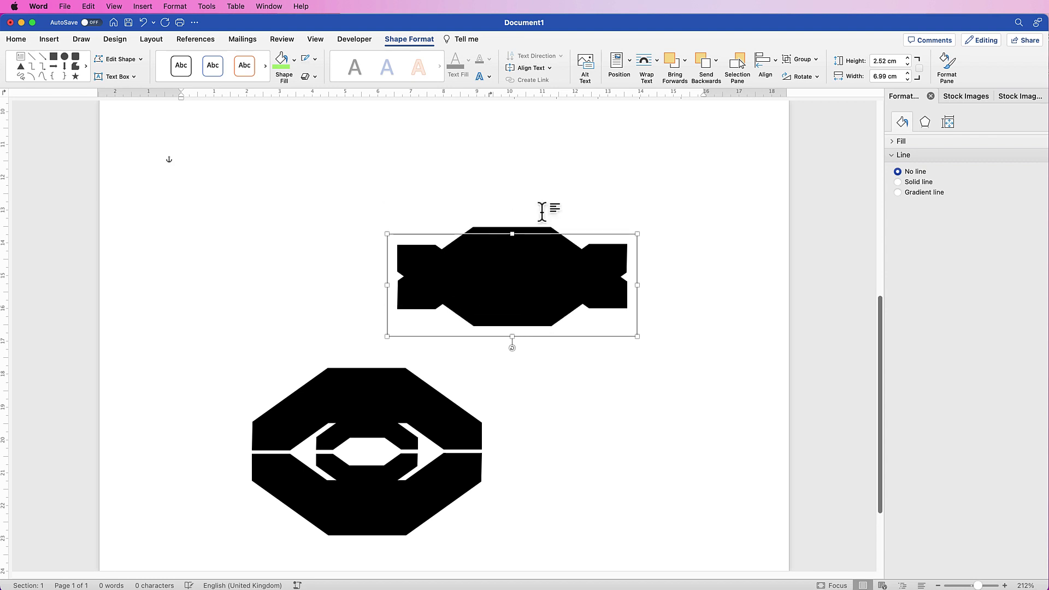
{"action": "key", "text": "Up"}
{"action": "key", "text": "Up"}
{"action": "key", "text": "Up"}
{"action": "key", "text": "Up"}
{"action": "key", "text": "Up"}
{"action": "key", "text": "Up"}
{"action": "key", "text": "Up"}
{"action": "key", "text": "Up"}
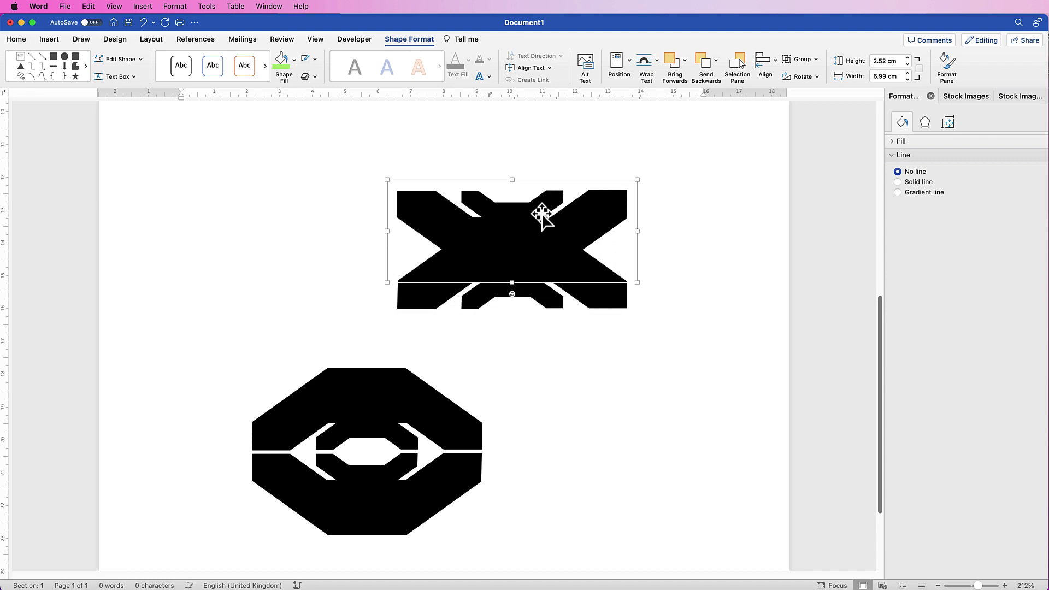
{"action": "key", "text": "Up"}
{"action": "key", "text": "Up"}
{"action": "key", "text": "Up"}
{"action": "key", "text": "Up"}
{"action": "key", "text": "Up"}
{"action": "key", "text": "Up"}
{"action": "key", "text": "Up"}
{"action": "key", "text": "Up"}
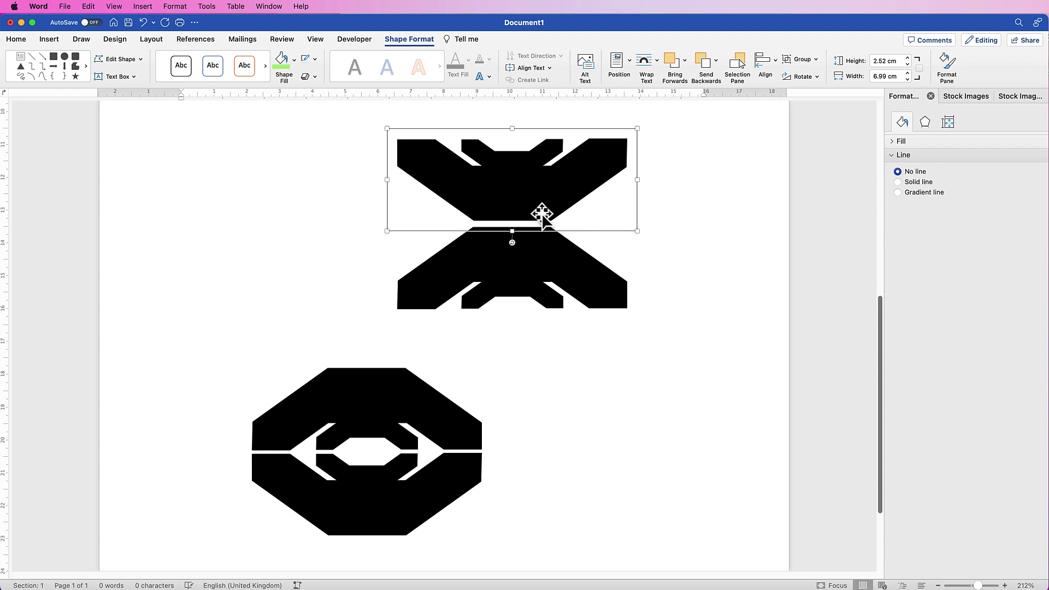
- Group the two X halves into a single object
{"action": "left_click", "coordinate": [557, 263], "text": "shift"}
{"action": "left_click", "coordinate": [803, 59]}
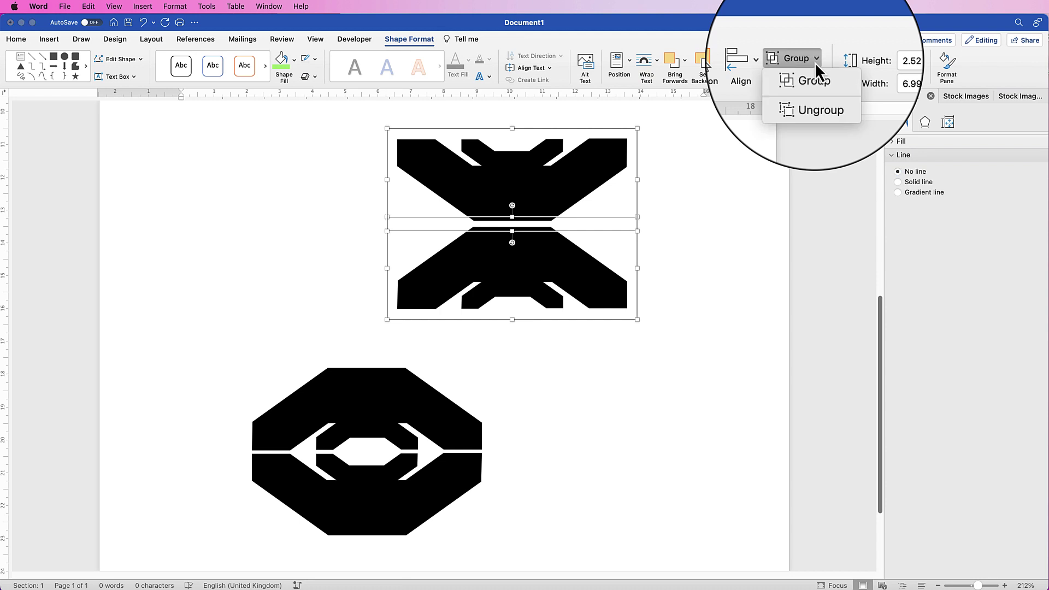
{"action": "left_click", "coordinate": [806, 72]}
- Shrink the X logo to about 2.96 × 3.61 cm, undoing the last size change
{"action": "left_click_drag", "start_coordinate": [637, 224], "coordinate": [471, 229]}
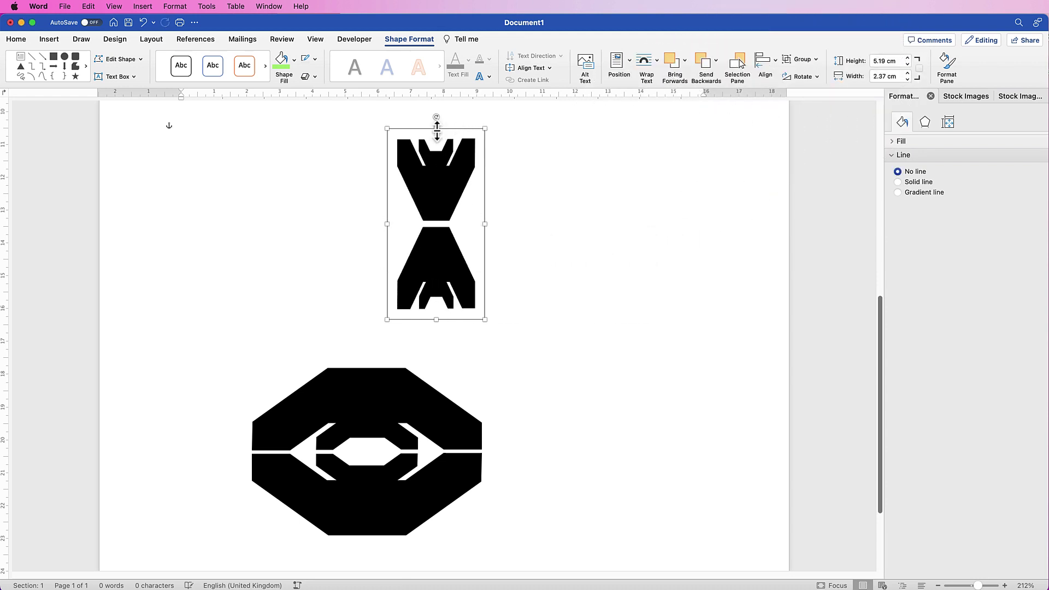
{"action": "left_click_drag", "start_coordinate": [436, 129], "coordinate": [523, 211]}
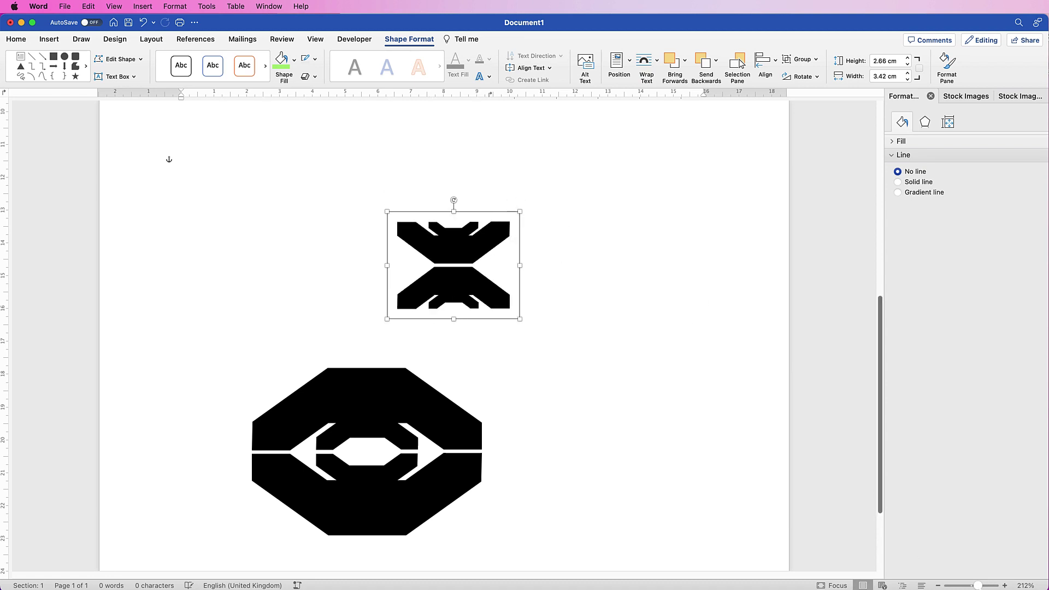
{"action": "scroll", "coordinate": [449, 376], "scroll_direction": "down", "scroll_amount": 5}
{"action": "key", "text": "super+z"}
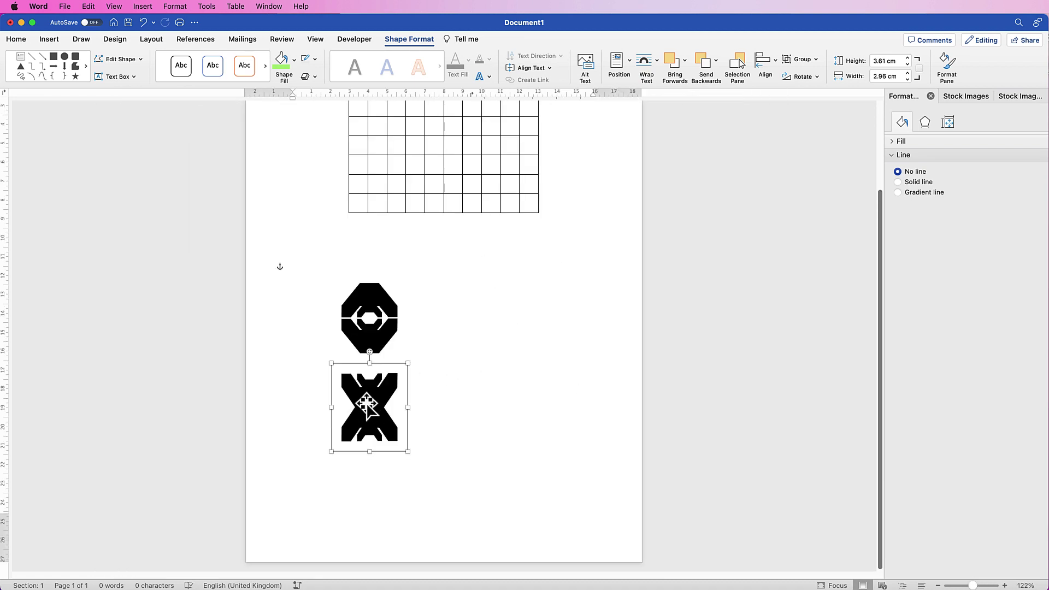
- Save the X logo as the PNG picture 'Picture 1.png' in the Logos folder
{"action": "right_click", "coordinate": [369, 403]}
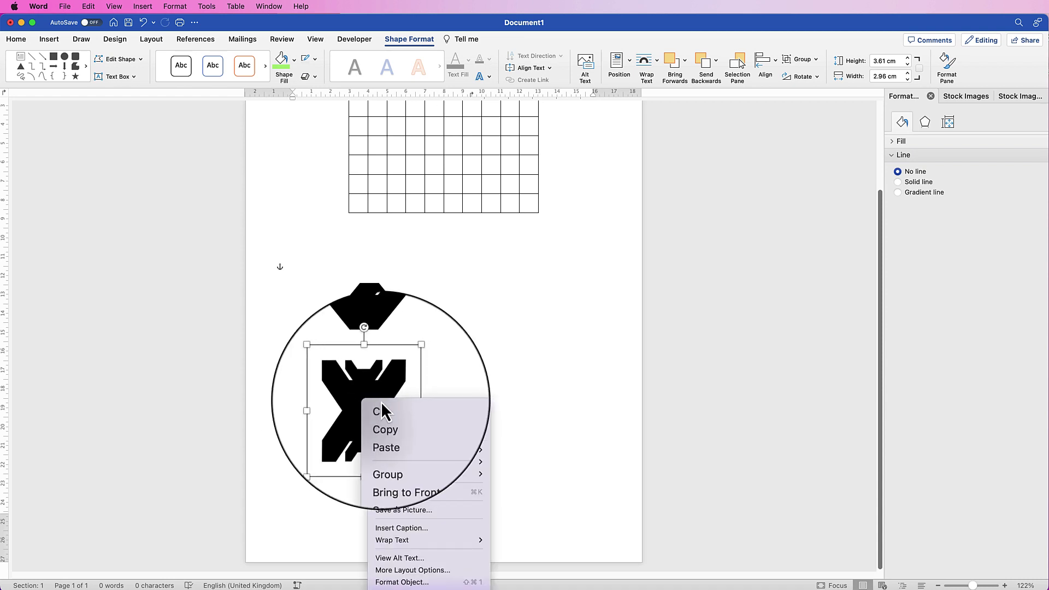
{"action": "left_click", "coordinate": [405, 510]}
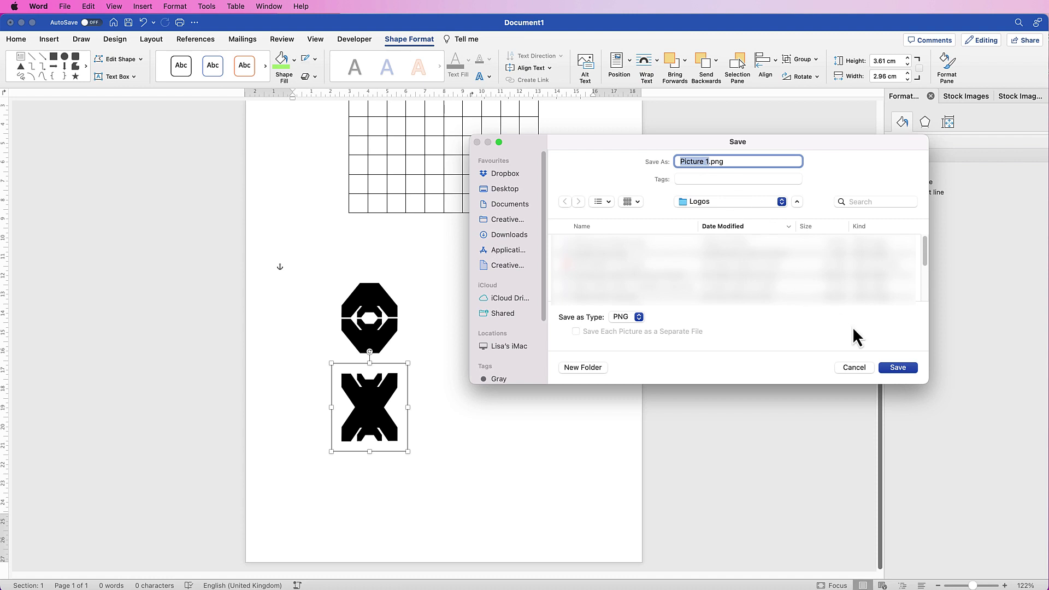
{"action": "key", "text": "Return"}
{"action": "left_click", "coordinate": [591, 434]}
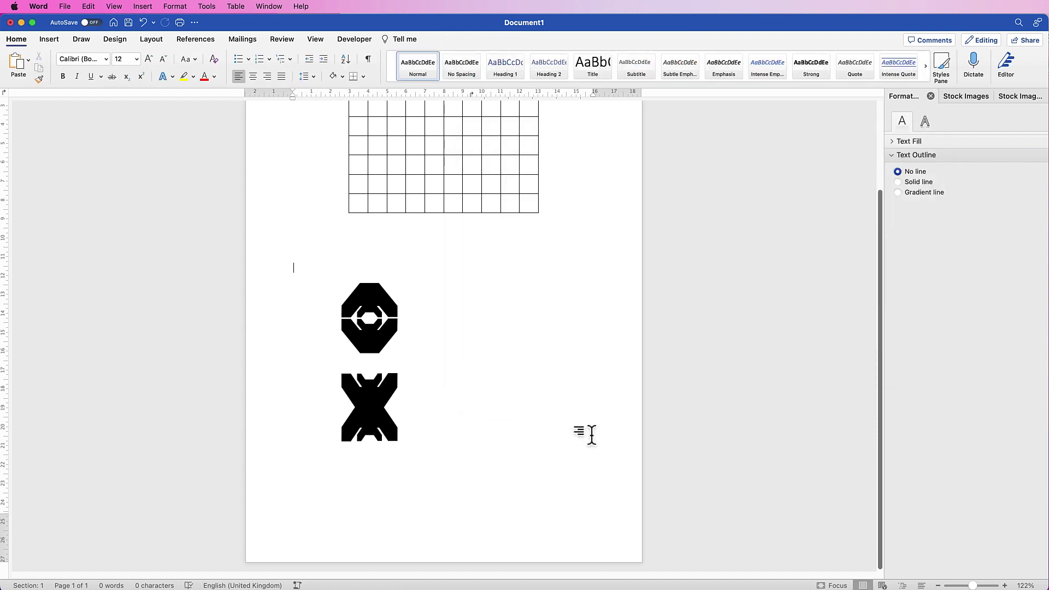